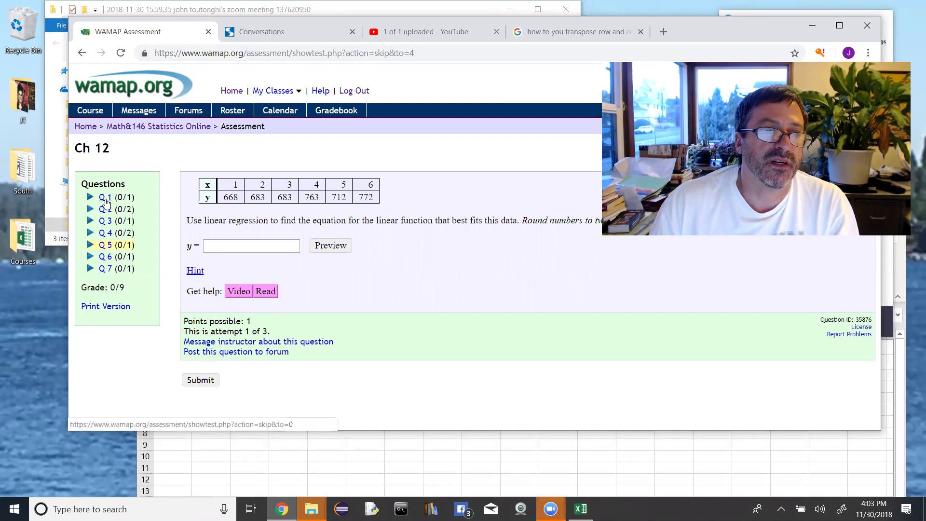
Look through questions 1, 3, 5 and 7 of the Chapter 12 WAMAP assessment.
left_click(105, 197)
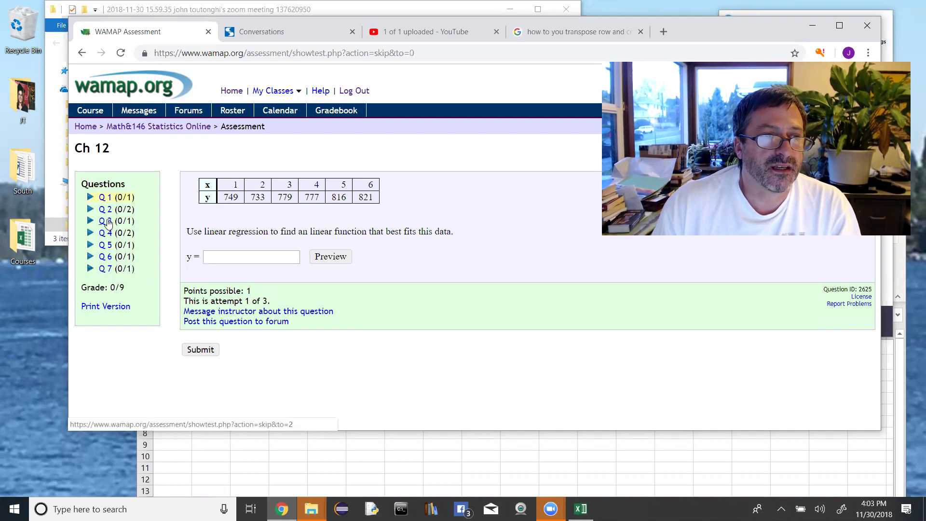
left_click(108, 221)
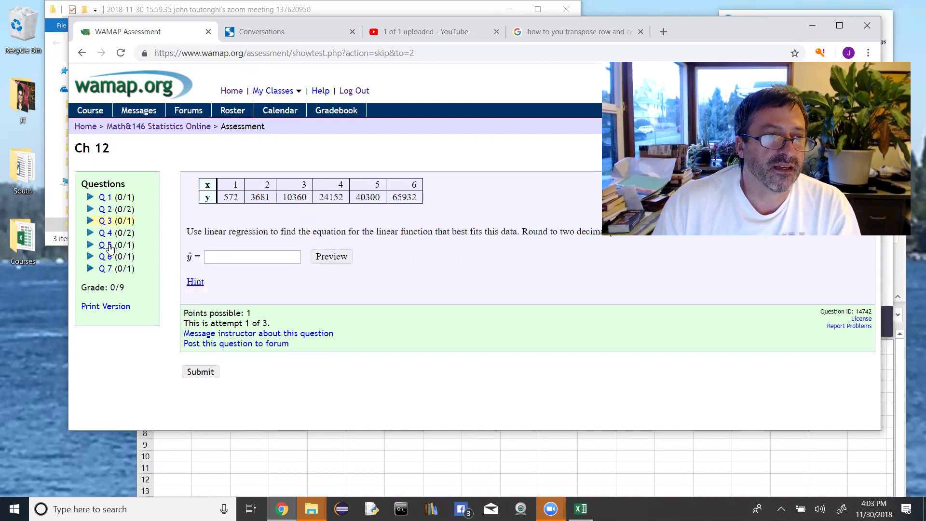
left_click(108, 245)
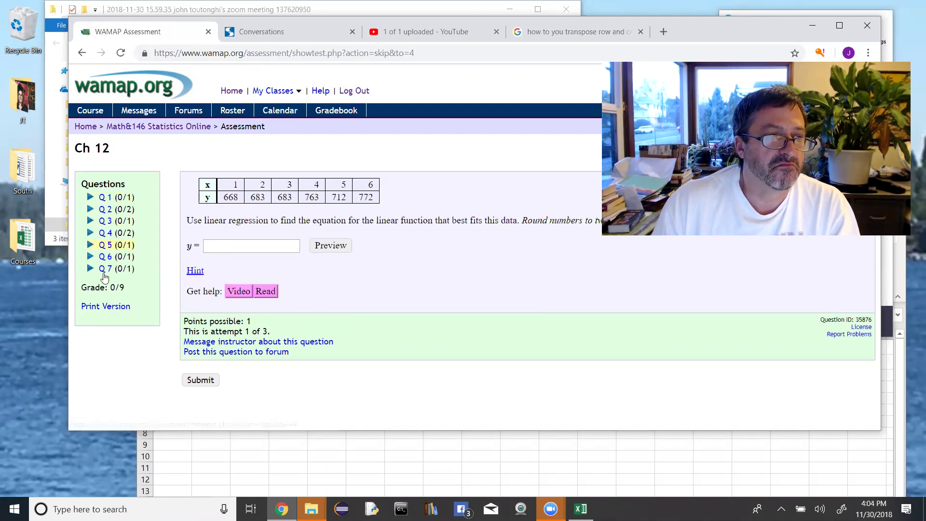
left_click(105, 270)
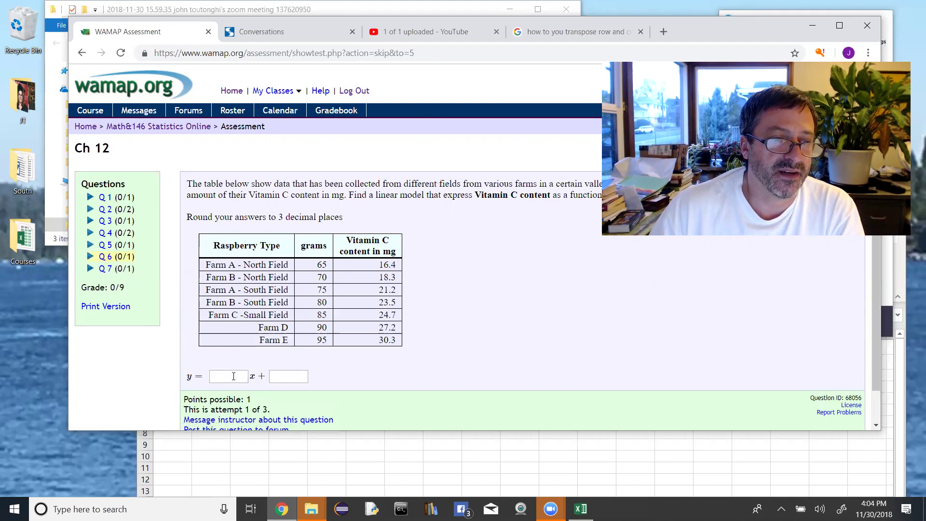
Try question 6's slope and intercept answer boxes, then question 1's y= answer box.
left_click(233, 376)
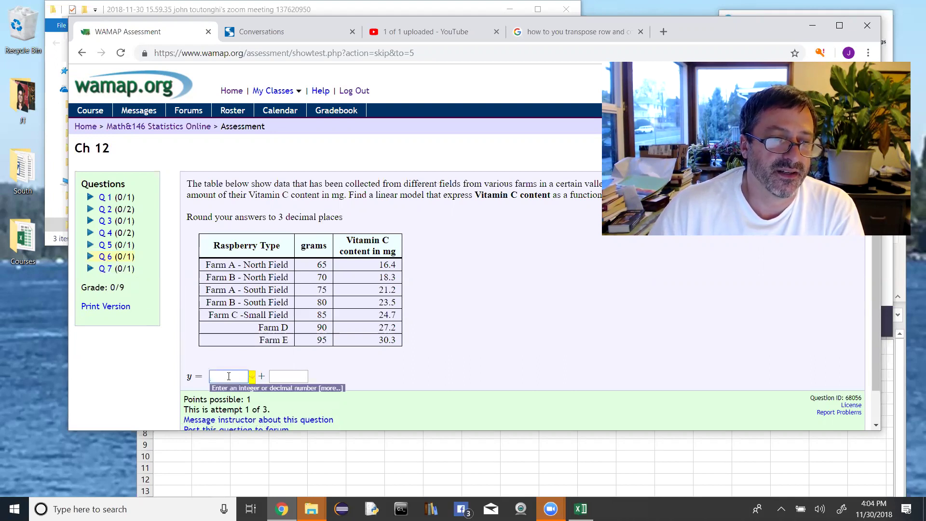
left_click(246, 352)
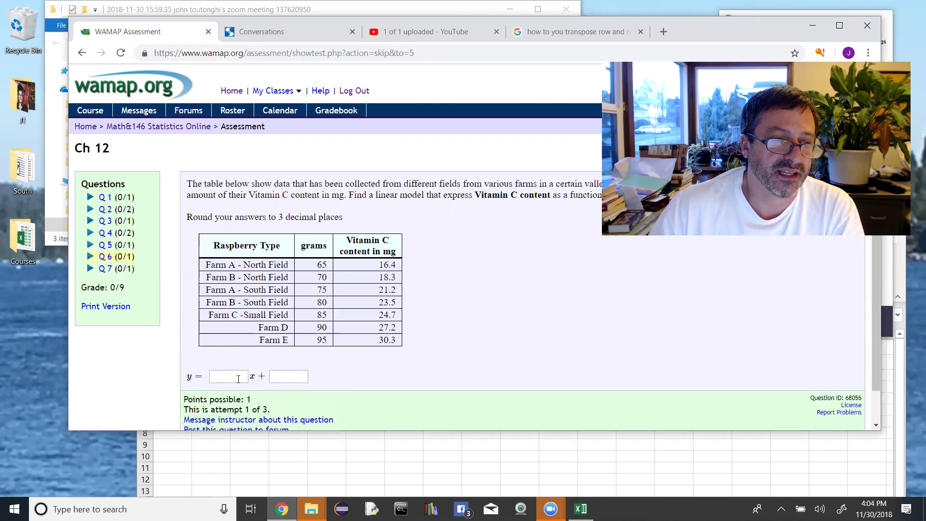
left_click(274, 377)
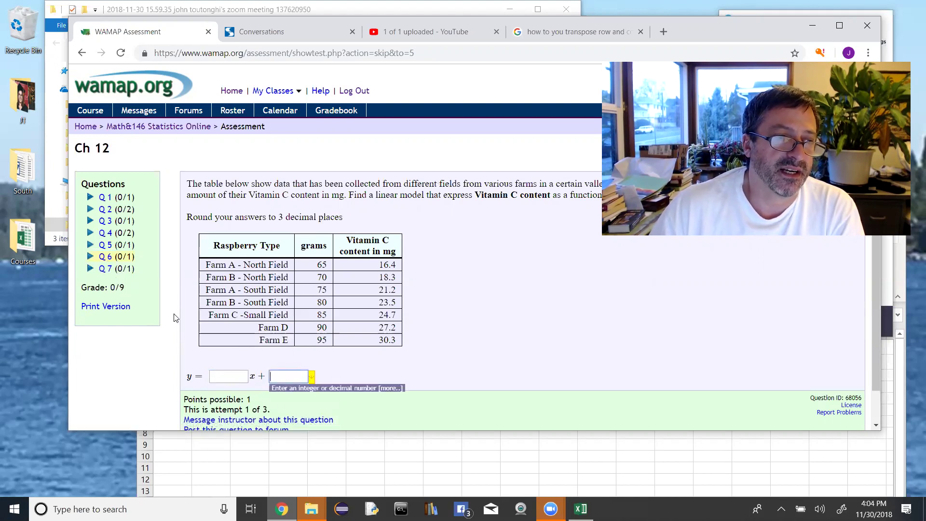
left_click(107, 197)
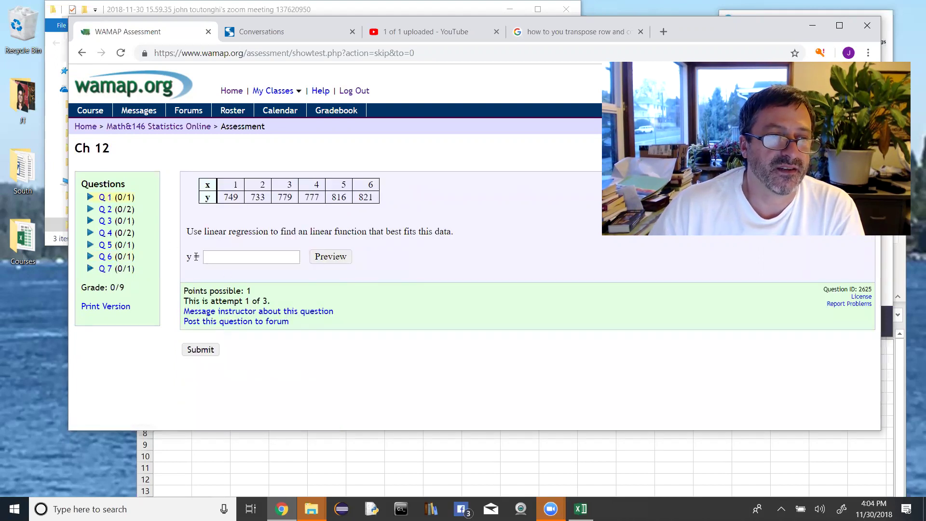
left_click(214, 259)
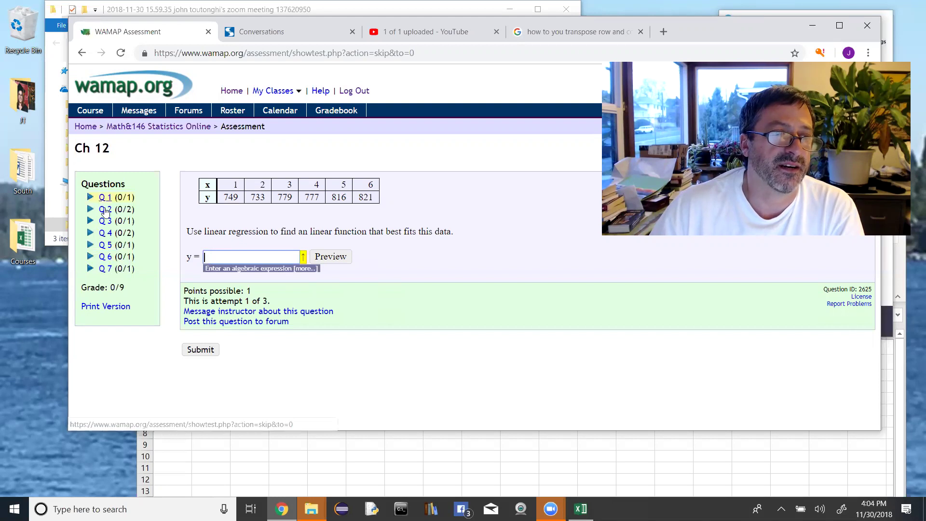
On question 2, highlight the given model y = 0.85x + 3.99 and the value 7.2.
left_click(106, 210)
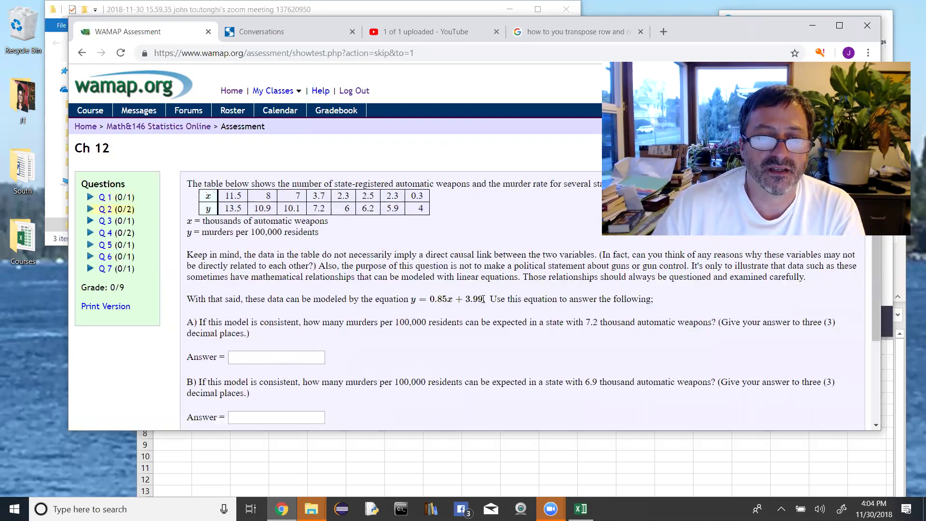
left_click_drag(486, 300, 409, 300)
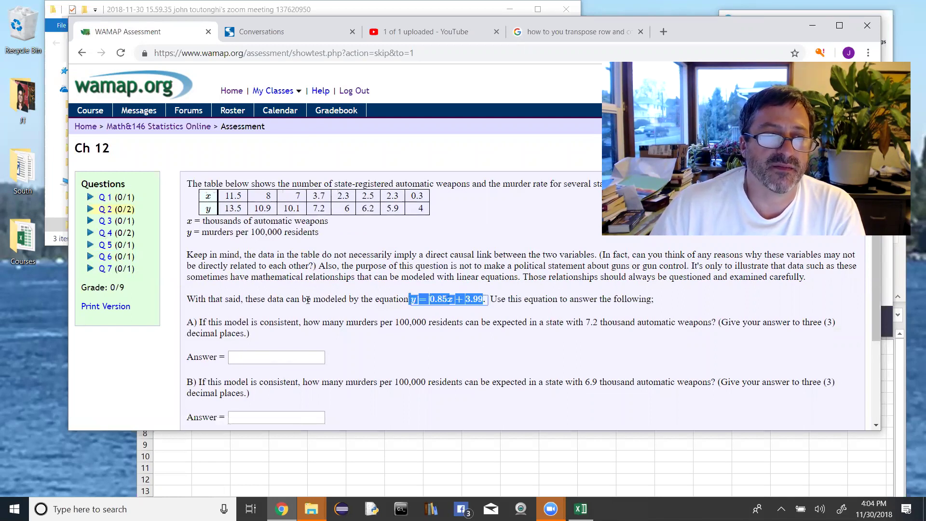
left_click(428, 336)
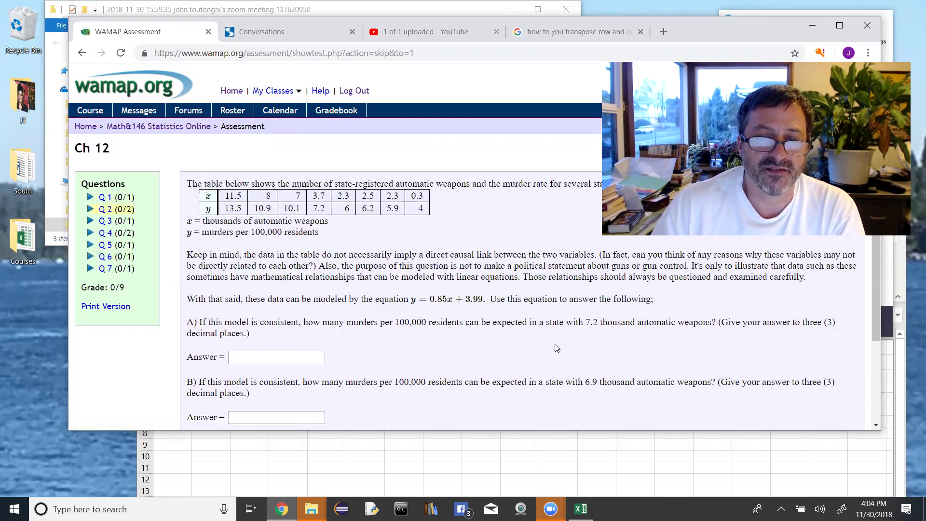
left_click_drag(588, 326, 599, 326)
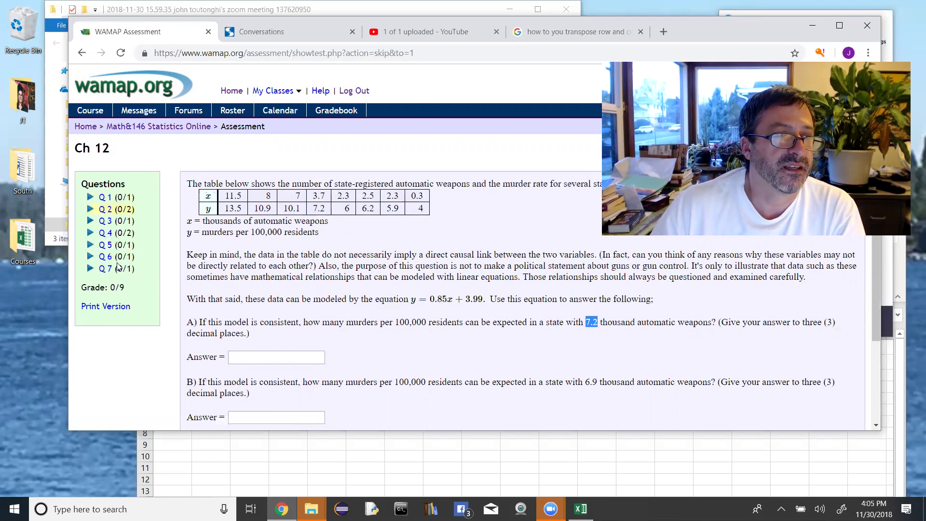
Copy question 5's x and y data table from WAMAP.
left_click(103, 246)
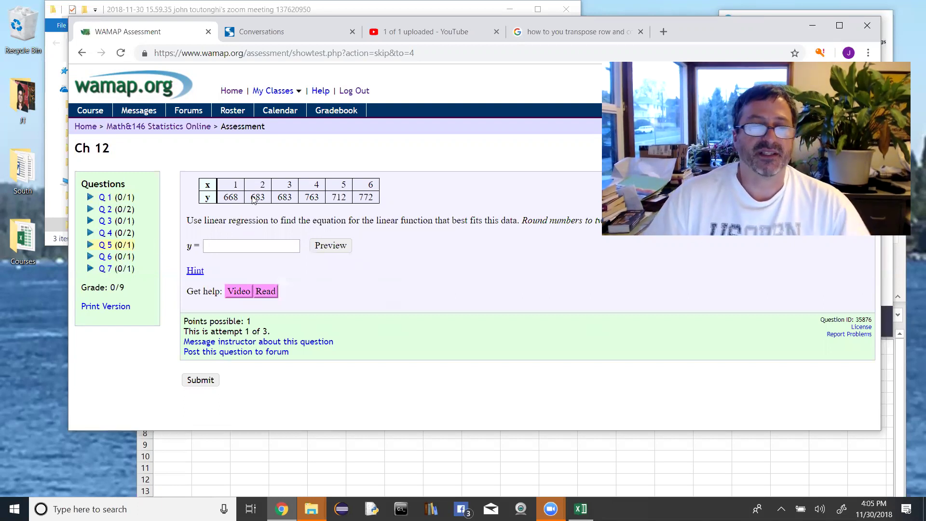
left_click_drag(371, 195, 232, 180)
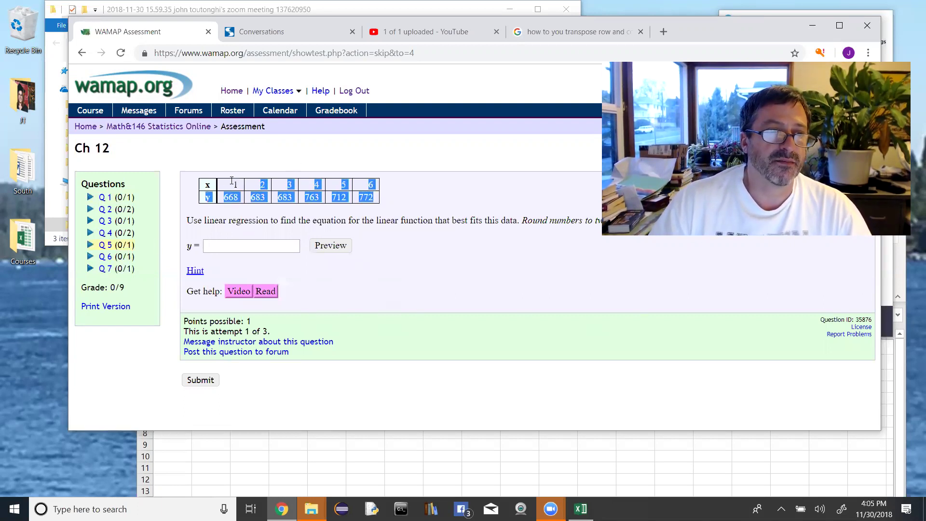
right_click(207, 186)
left_click(217, 195)
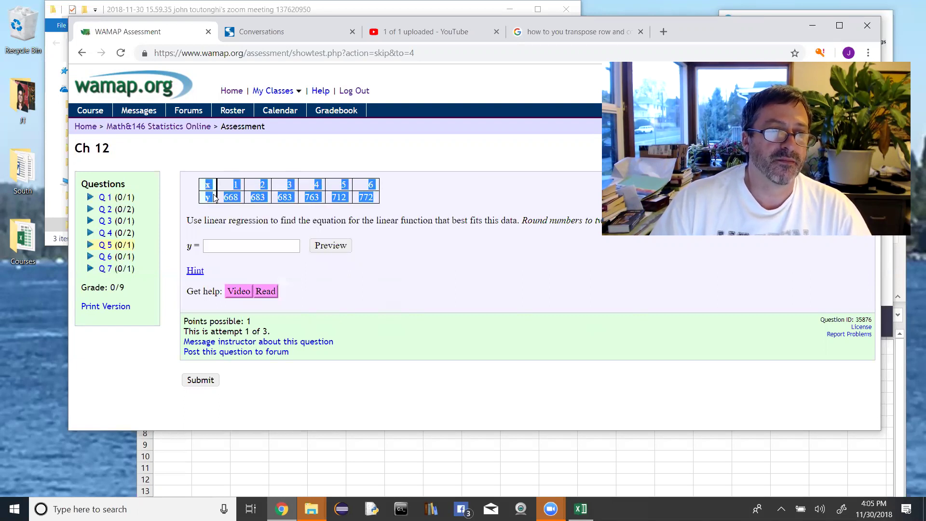
Paste the table into cell A1 of the new Excel workbook.
left_click(288, 467)
key("ctrl+v")
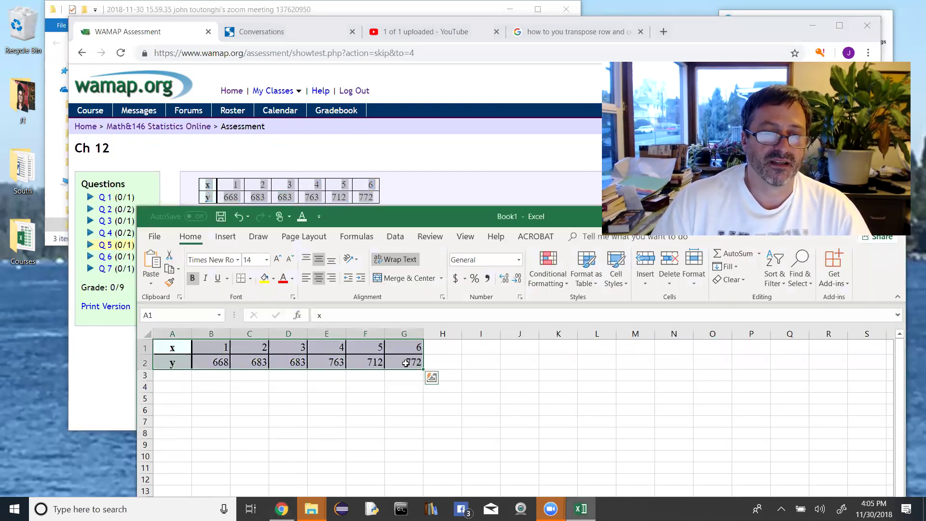
right_click(171, 349)
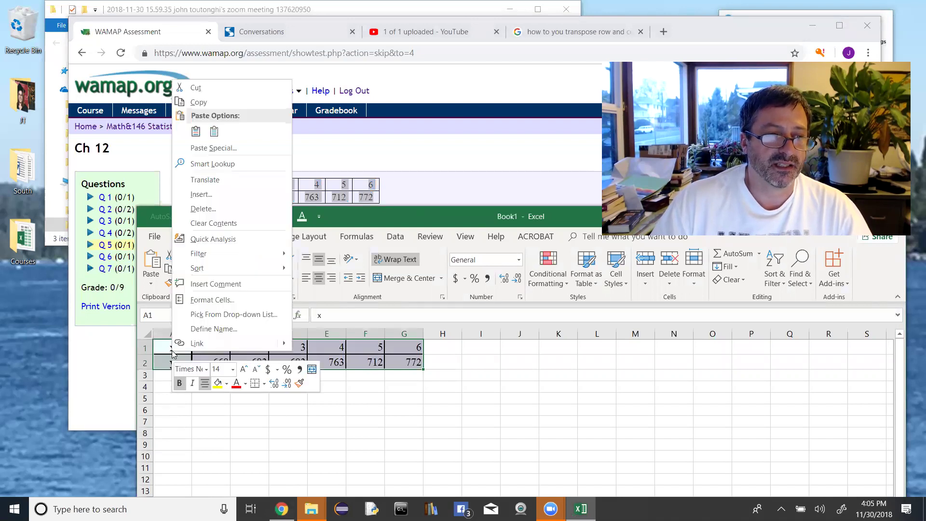
left_click(194, 128)
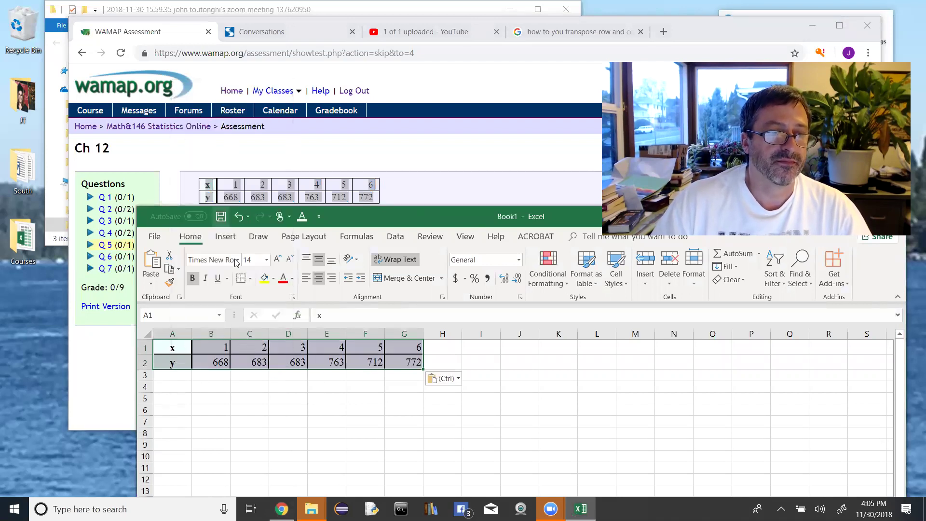
left_click(308, 391)
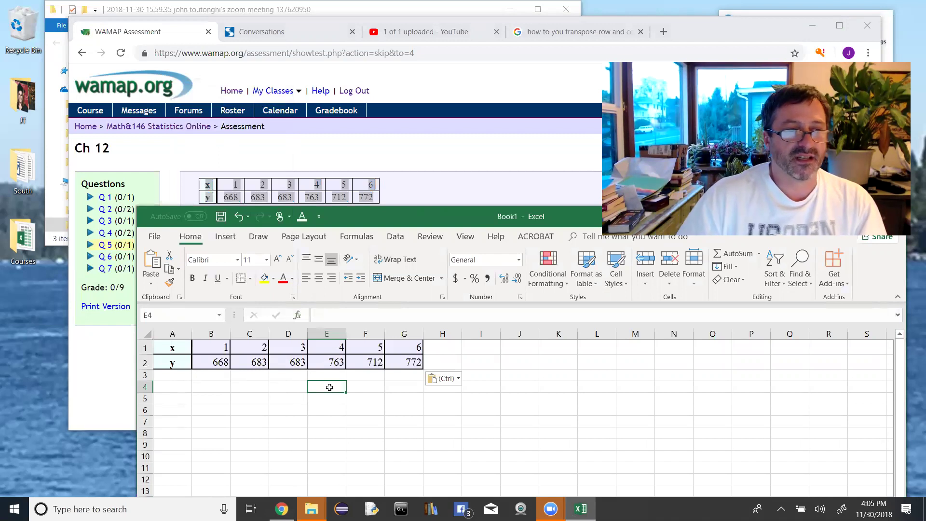
left_click(173, 354)
Paste A1:G2 transposed at A4, giving x 1–6 beside y 668–772 in columns A–B.
left_click_drag(174, 355, 405, 362)
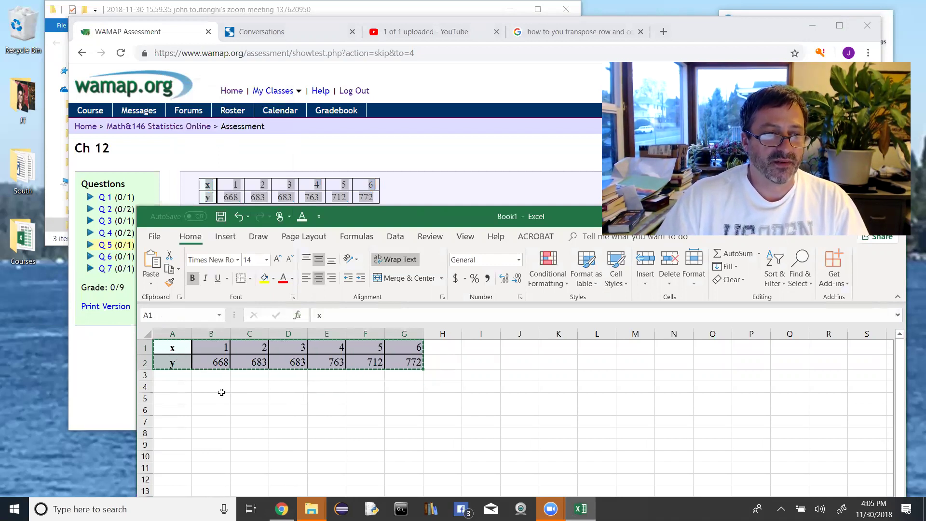
left_click(169, 388)
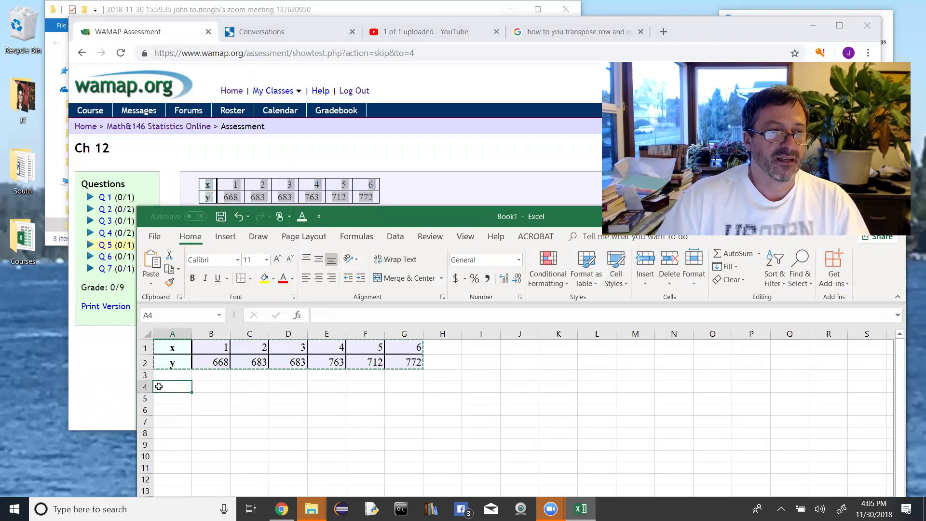
left_click(151, 284)
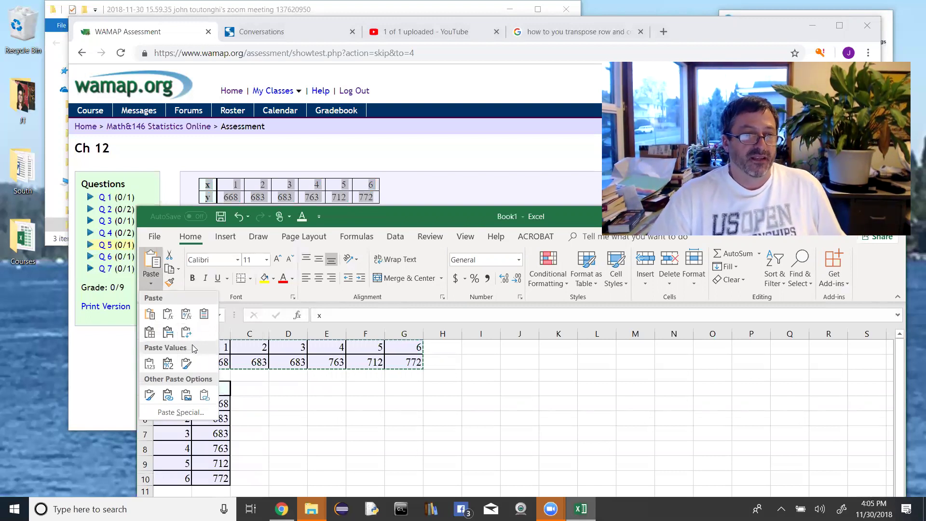
left_click(187, 340)
left_click(283, 442)
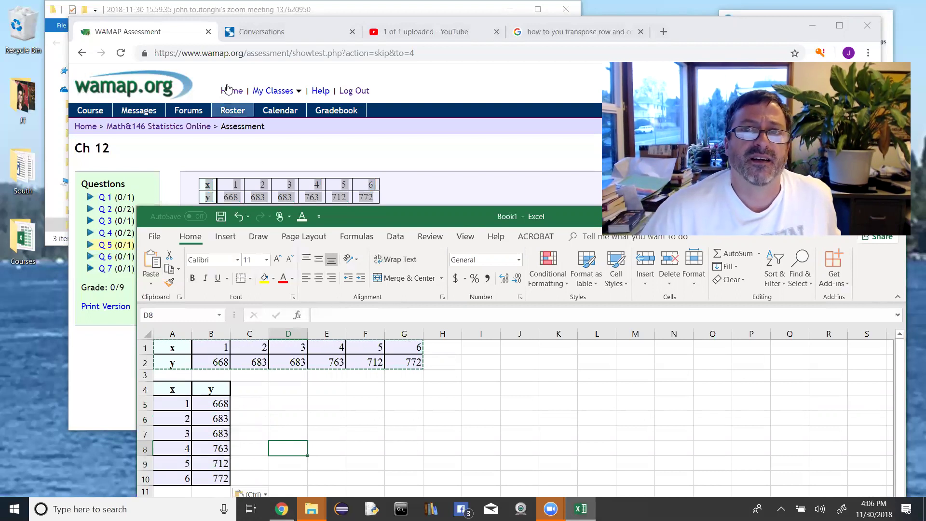
Scroll through the Chrome search results about transposing rows to columns.
left_click(579, 32)
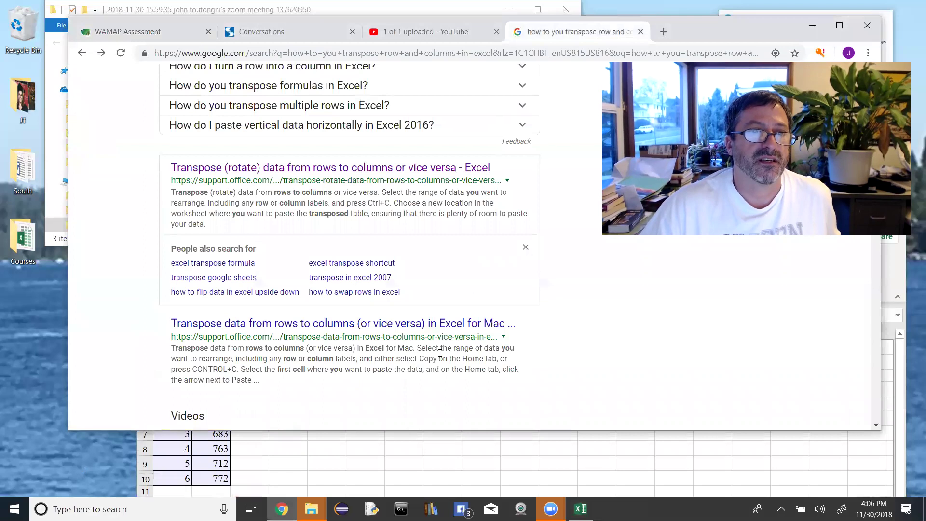
scroll(439, 355, "up", 6)
scroll(440, 356, "up", 2)
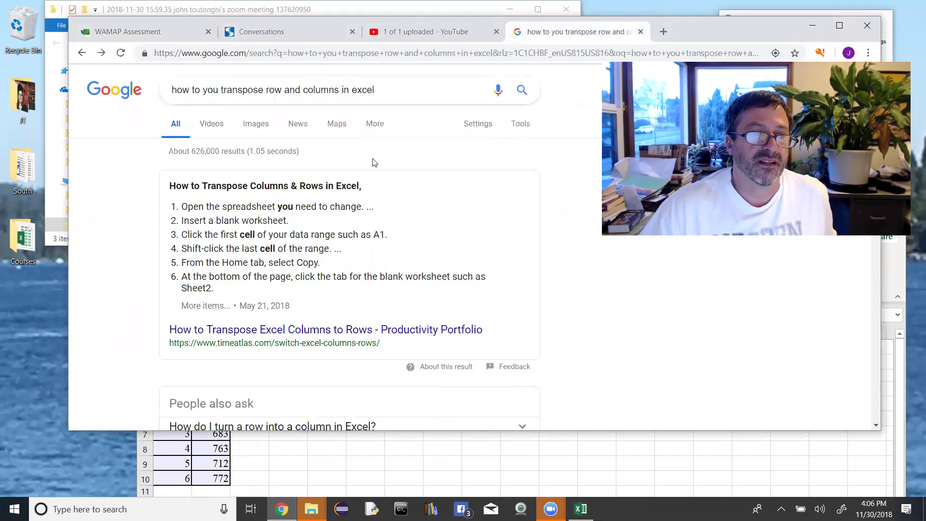
scroll(360, 232, "down", 1)
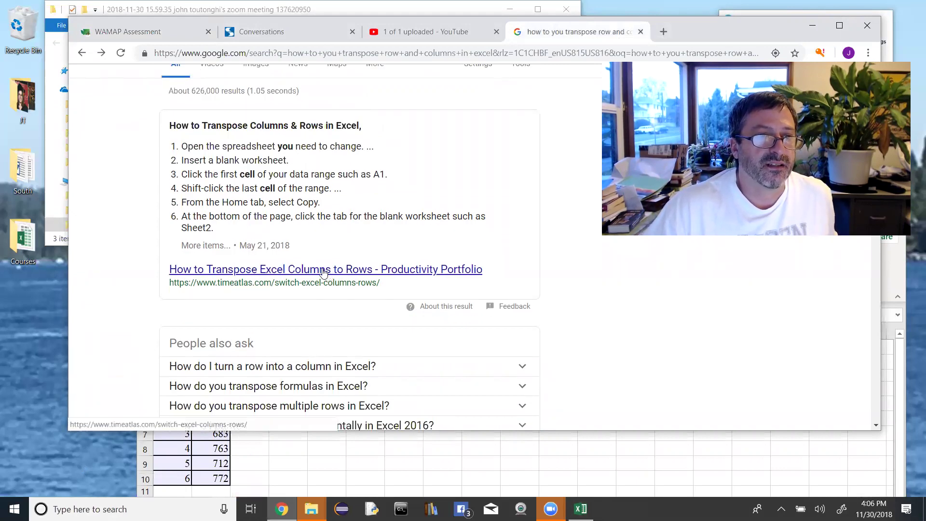
scroll(284, 270, "down", 5)
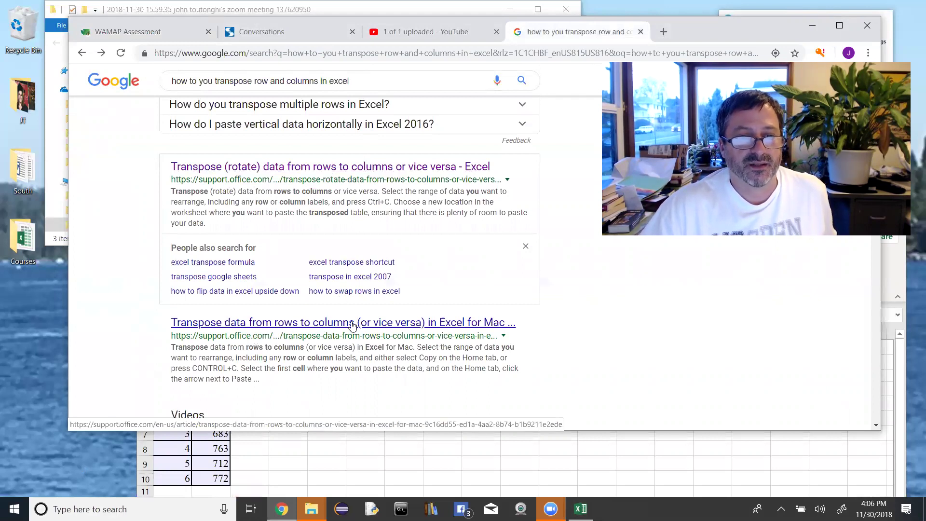
Read Microsoft's support article on transposing data, then return to the Excel workbook.
left_click(352, 326)
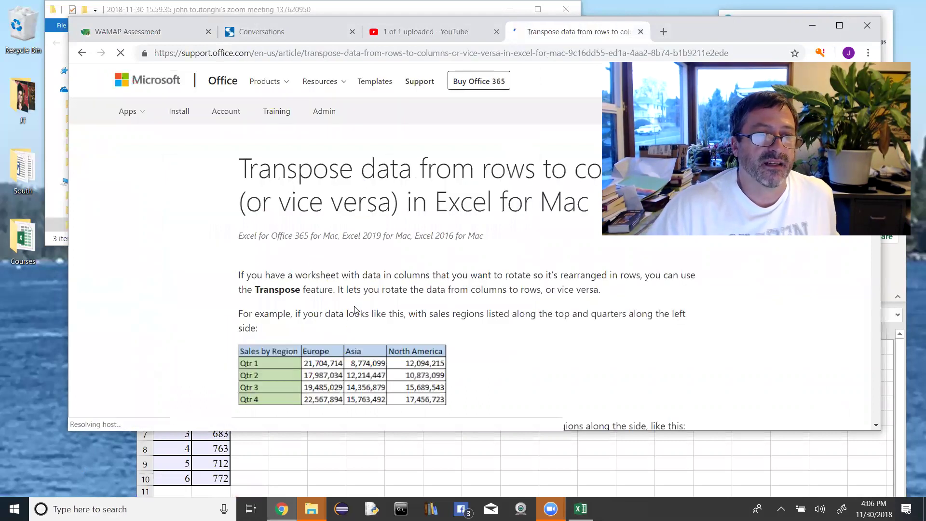
scroll(360, 305, "down", 5)
scroll(359, 305, "down", 1)
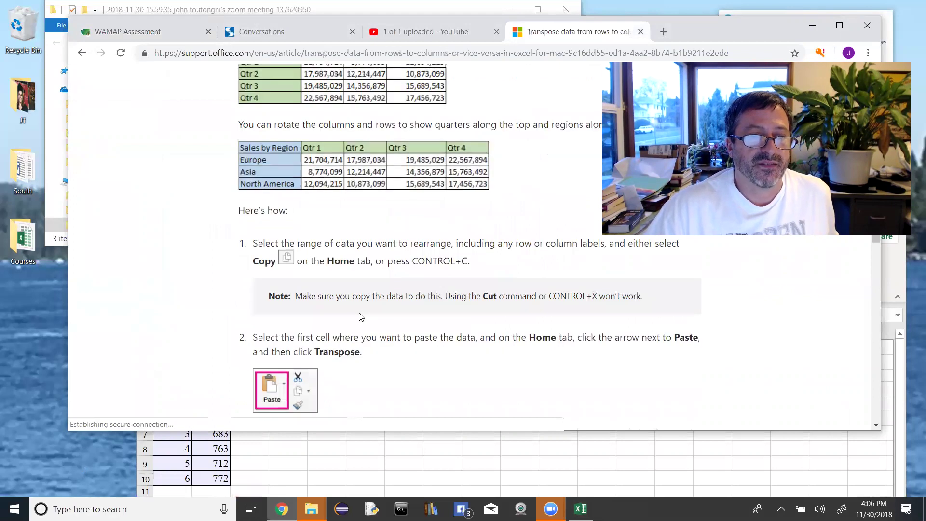
scroll(367, 332, "down", 3)
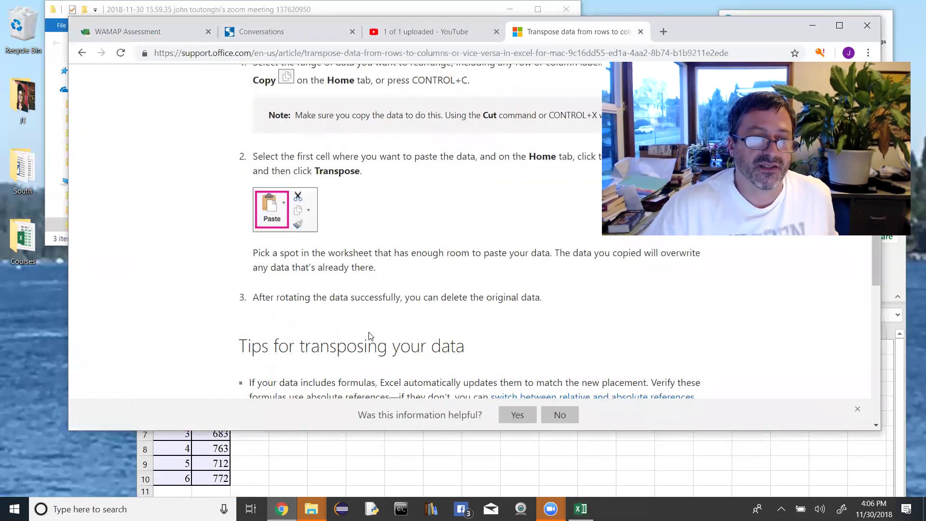
scroll(371, 336, "up", 7)
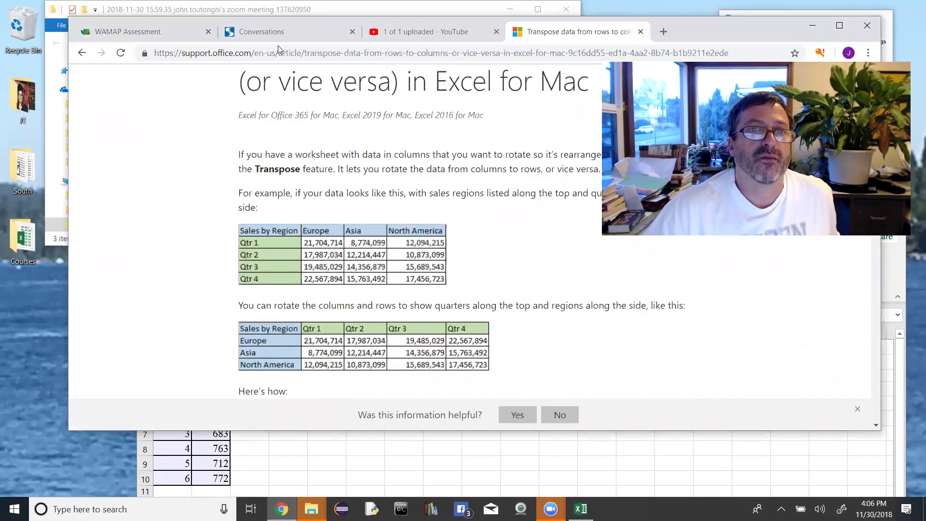
left_click(512, 467)
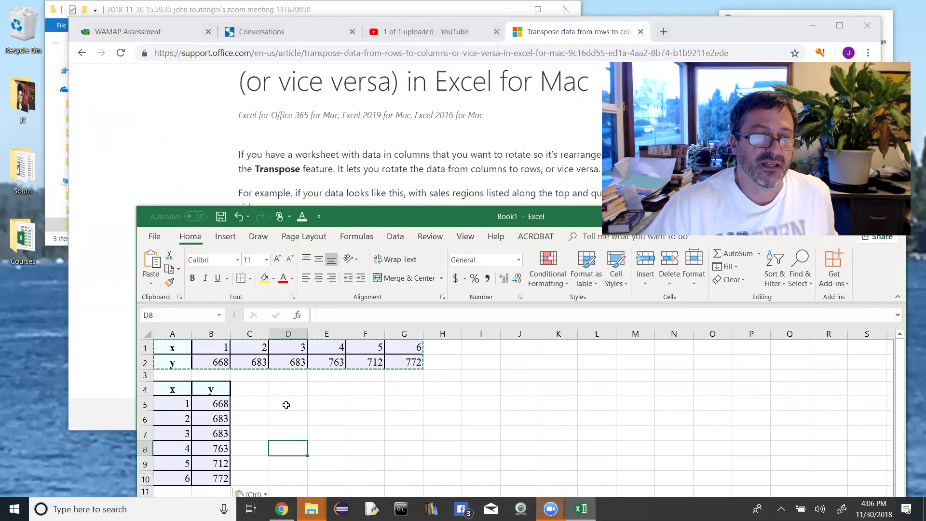
Copy the x/y rows A1:G2 and paste them transposed at I1, filling I1:J7.
left_click(320, 406)
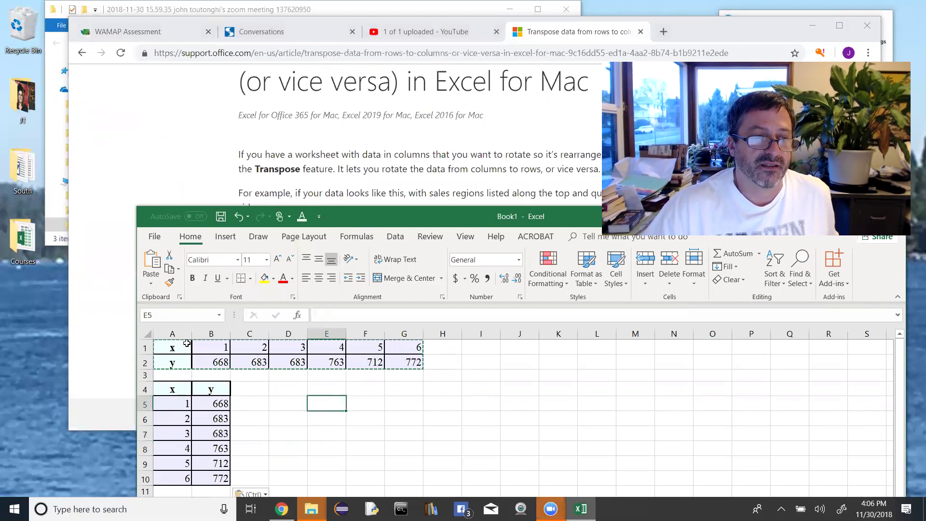
left_click_drag(181, 346, 234, 363)
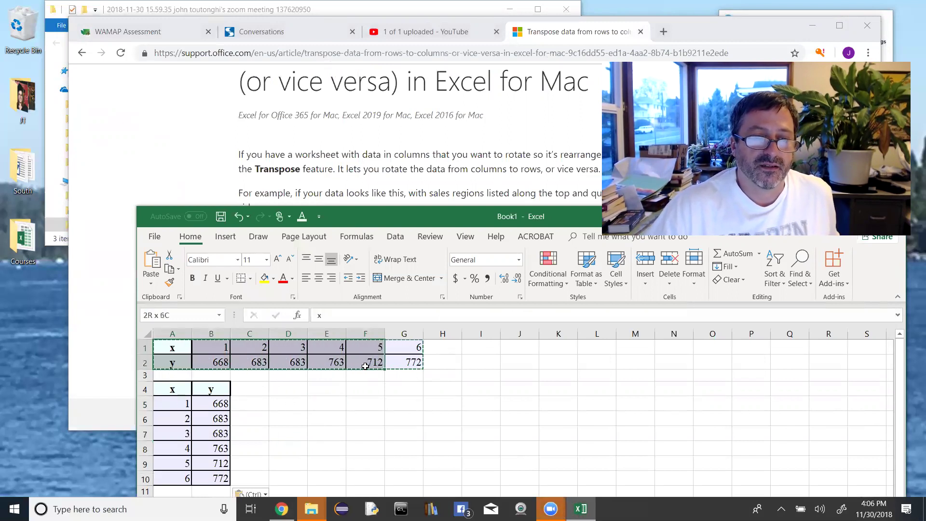
right_click(393, 365)
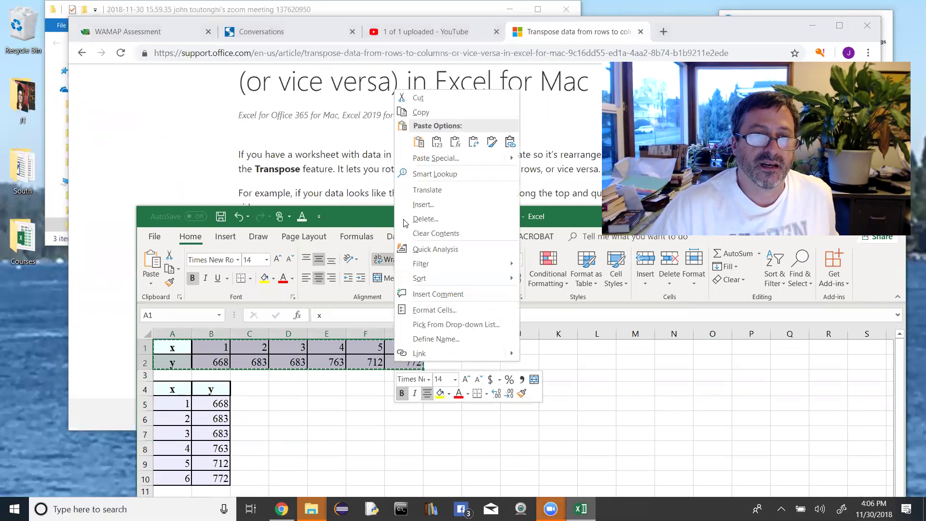
left_click(422, 113)
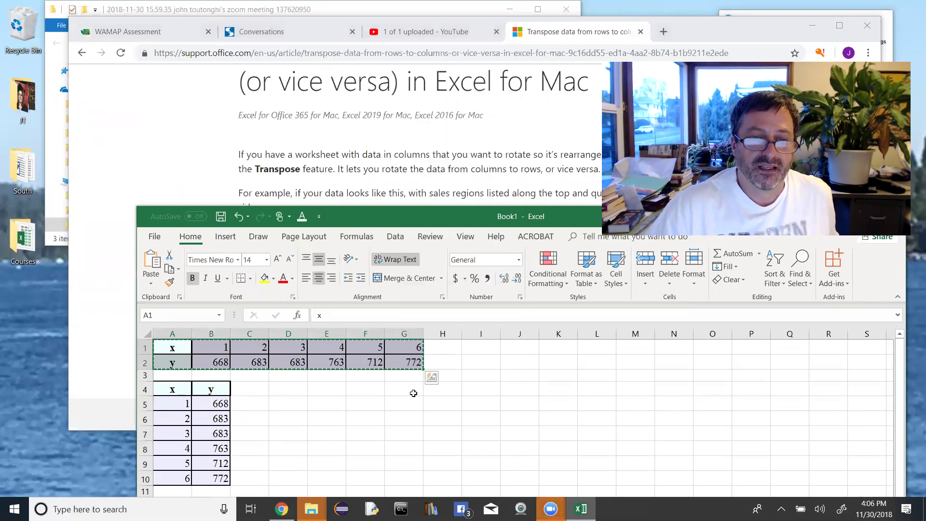
left_click(485, 350)
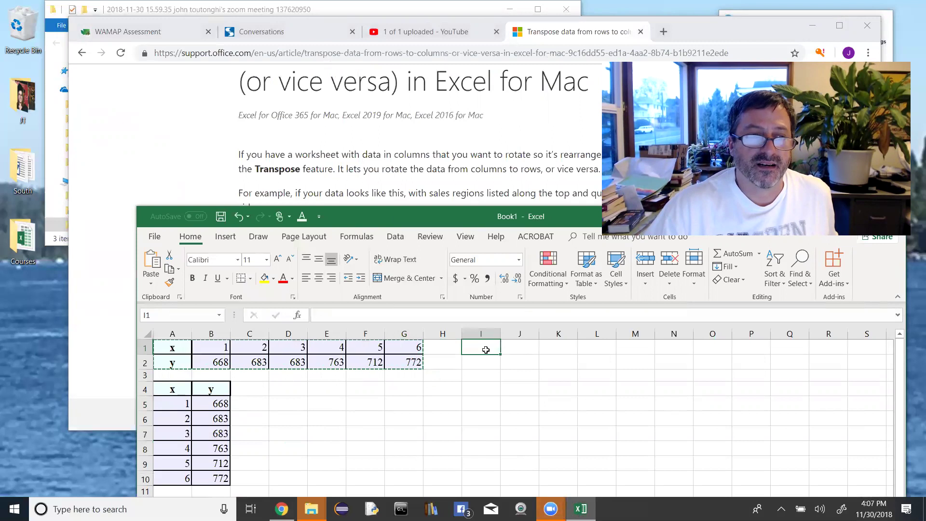
left_click(150, 284)
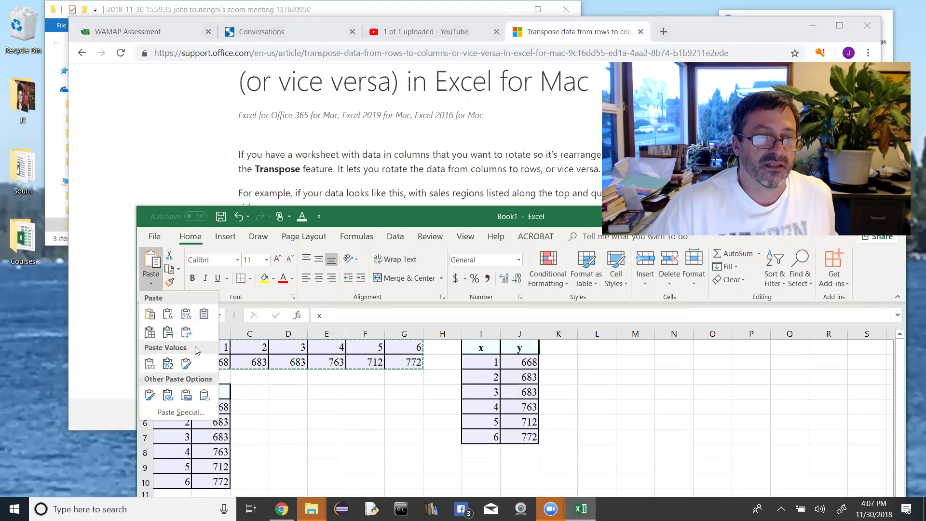
left_click(188, 333)
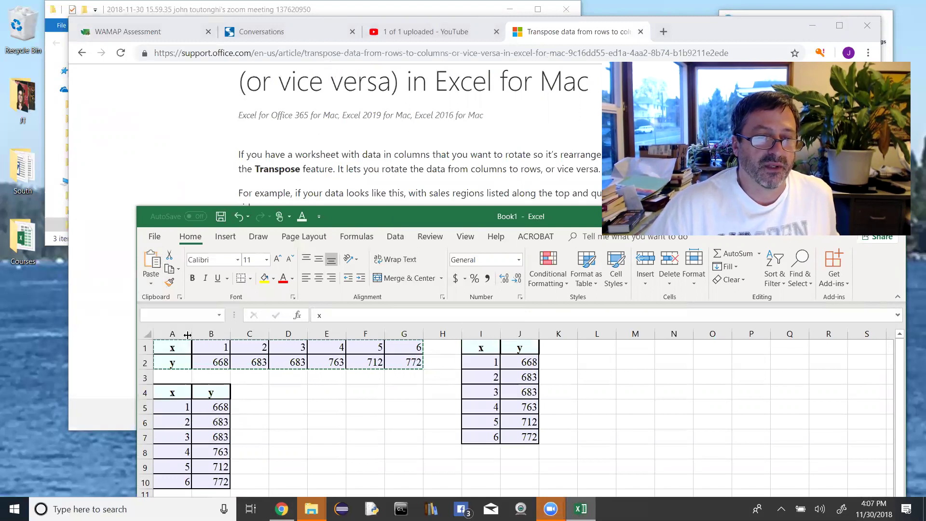
Move the Excel window up and left and select the I1:J7 x/y table.
left_click(338, 392)
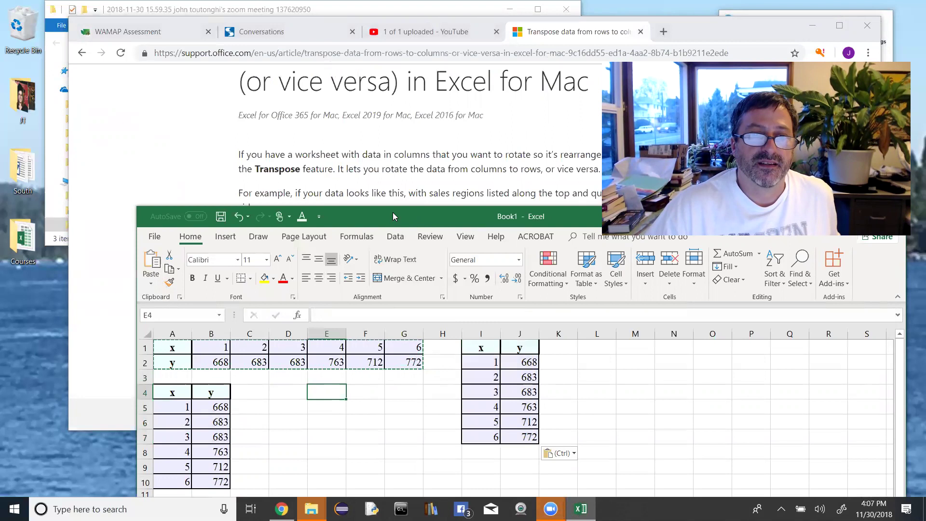
left_click_drag(392, 216, 216, 68)
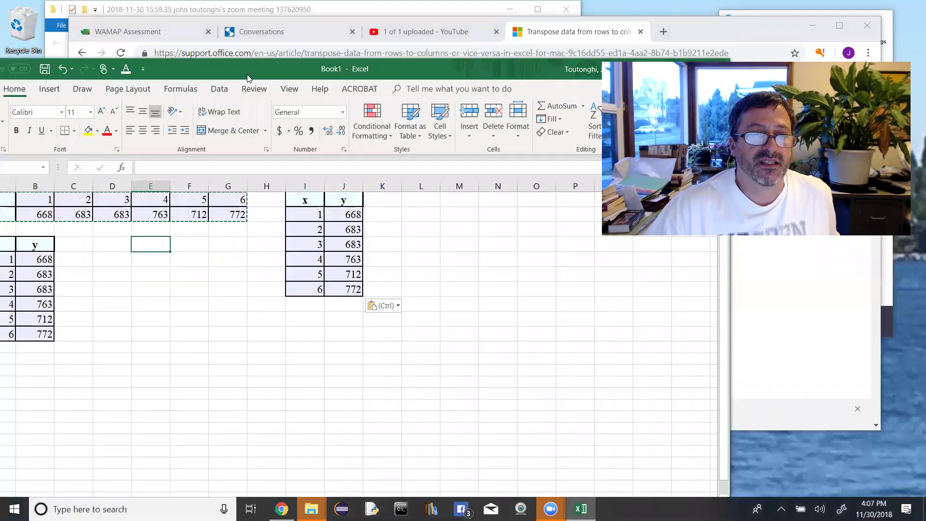
left_click(306, 244)
left_click_drag(299, 201, 335, 288)
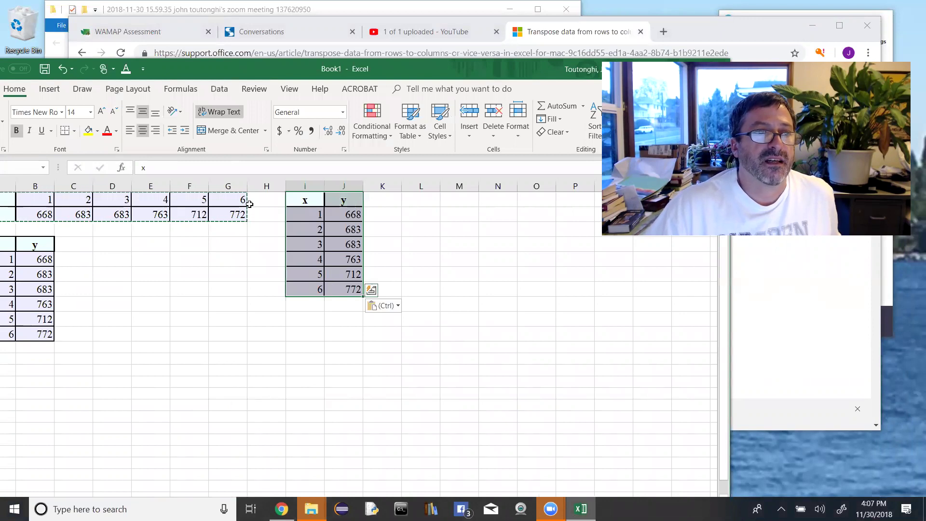
Preview the data as scatter and line charts in the Insert Chart dialog.
left_click(49, 90)
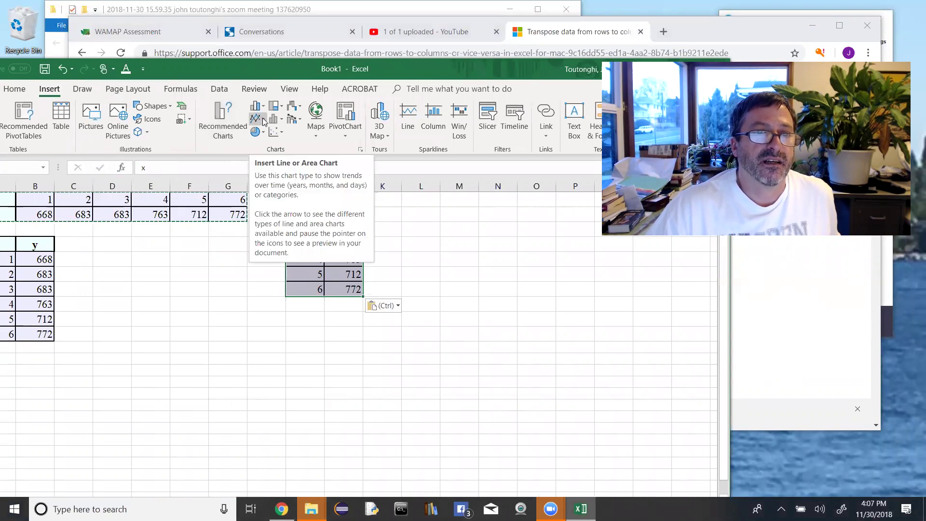
left_click(360, 149)
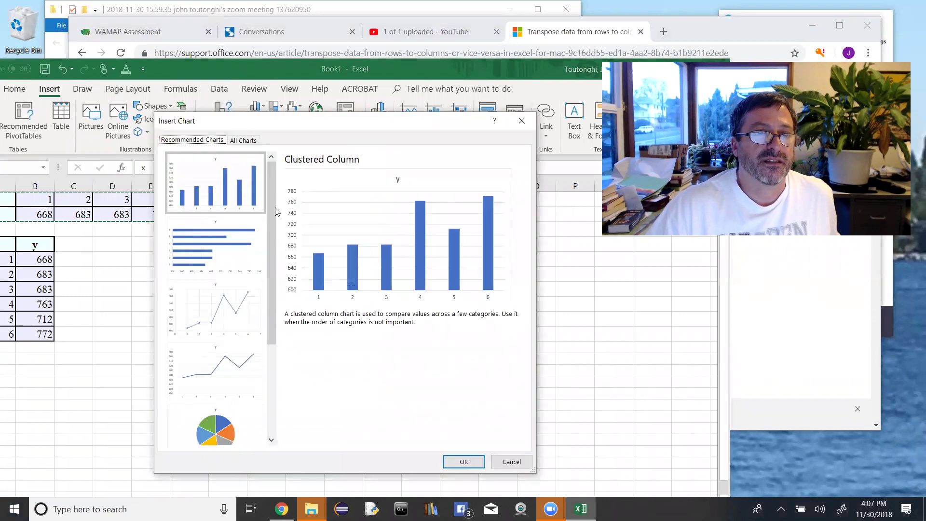
left_click_drag(269, 224, 277, 323)
scroll(277, 323, "up", 2)
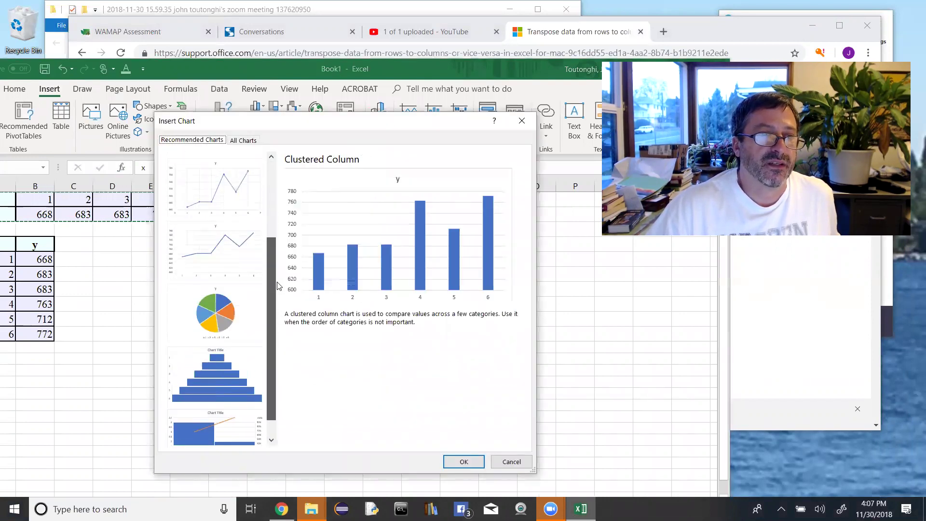
scroll(272, 268, "up", 5)
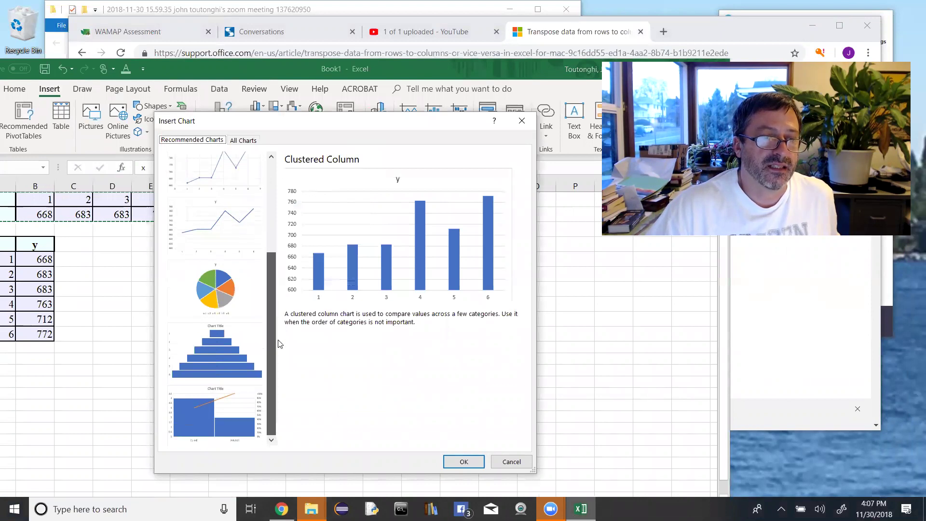
left_click(244, 312)
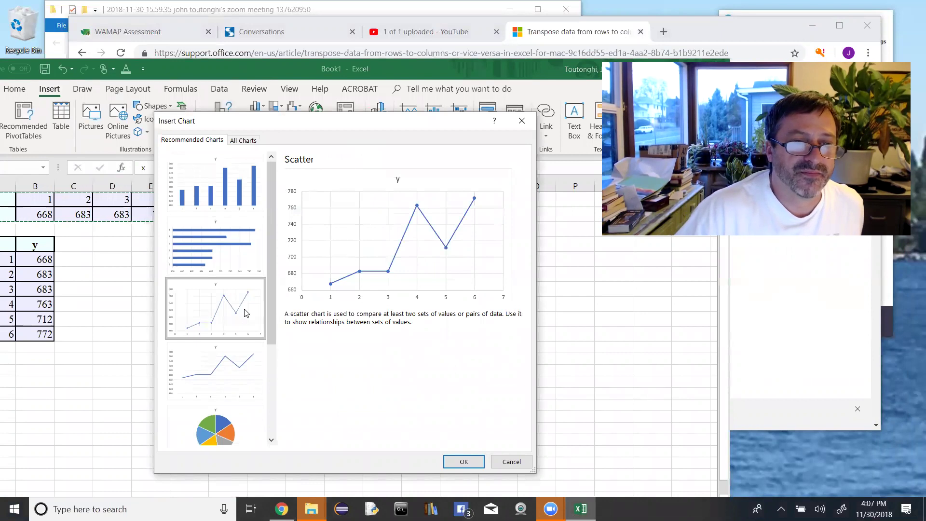
left_click(230, 379)
left_click(220, 307)
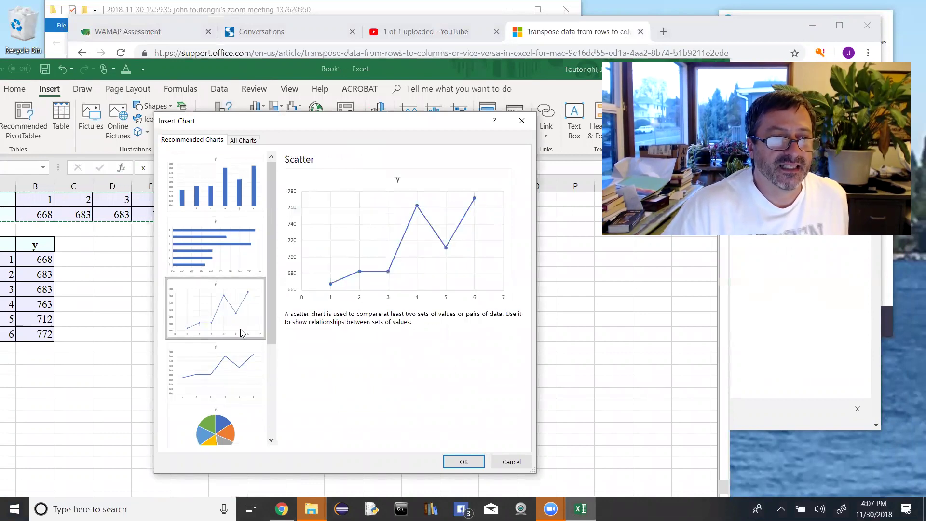
left_click_drag(271, 322, 269, 291)
Insert a plain scatter chart of I1:J7, plotting y 668–772 against x 1–6.
left_click(511, 462)
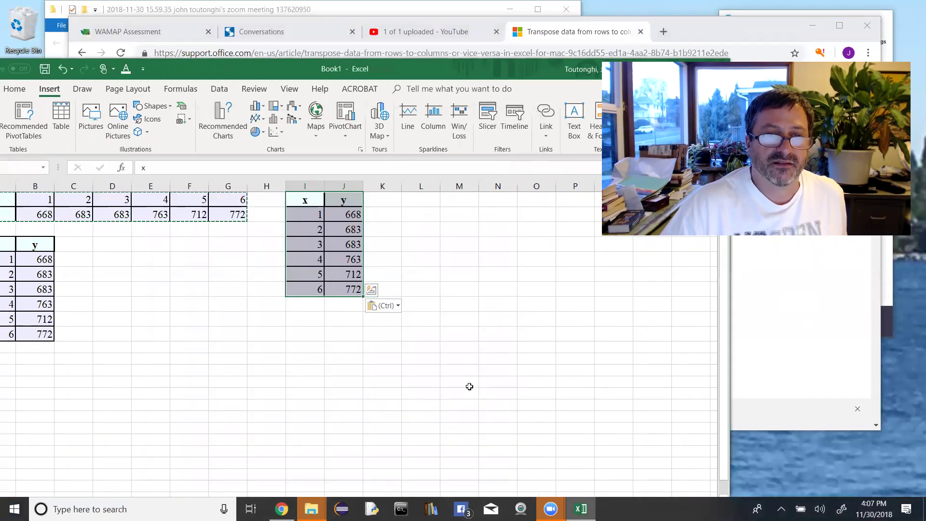
left_click(465, 382)
left_click_drag(308, 207, 340, 289)
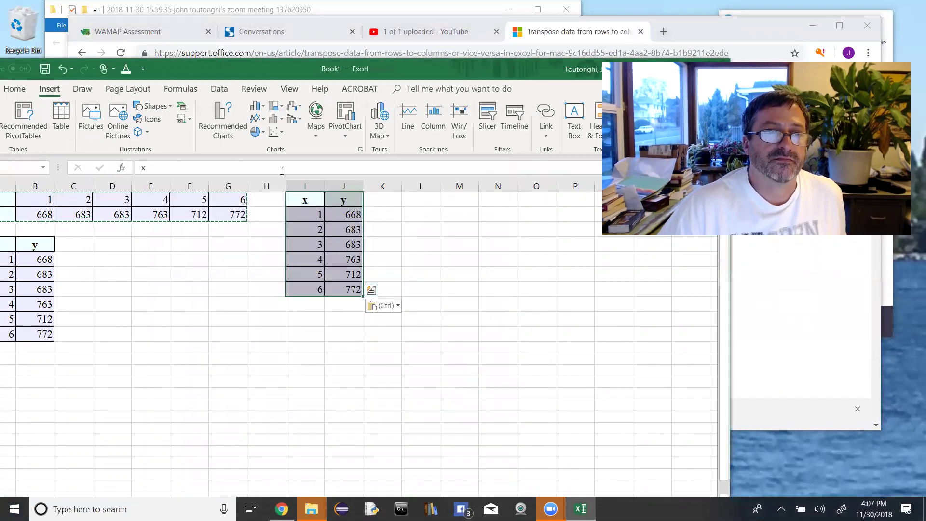
left_click(260, 119)
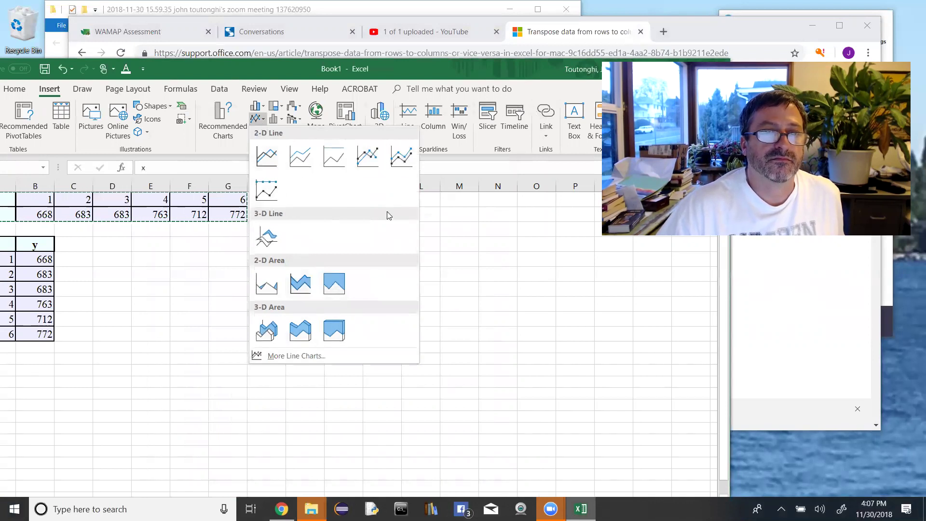
key("Escape")
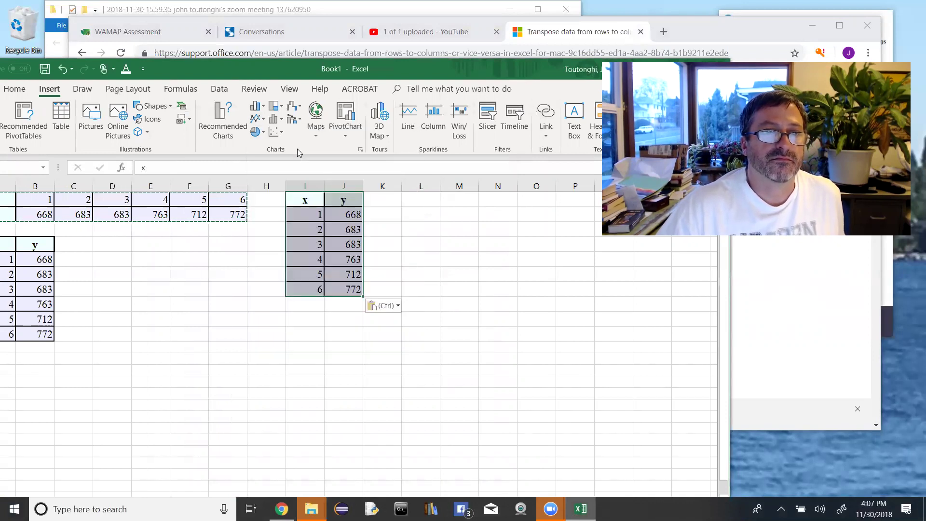
left_click(281, 132)
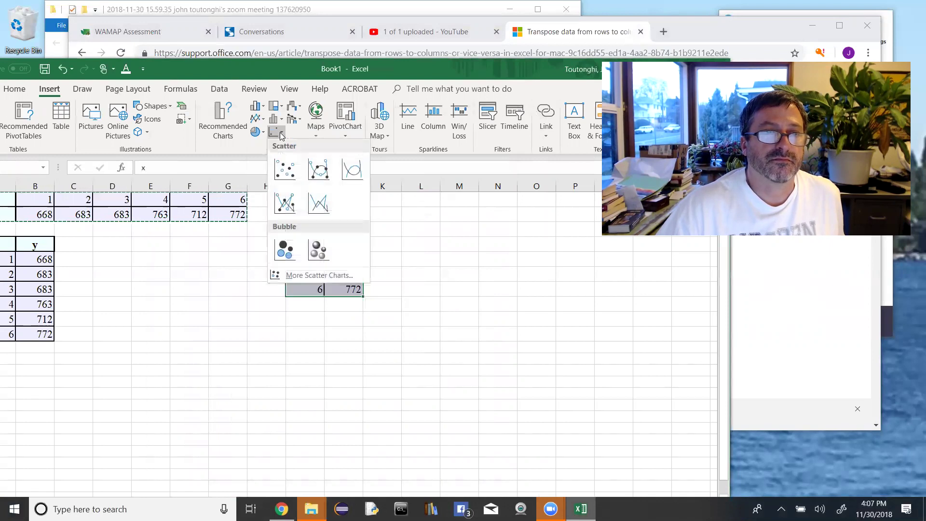
left_click(284, 169)
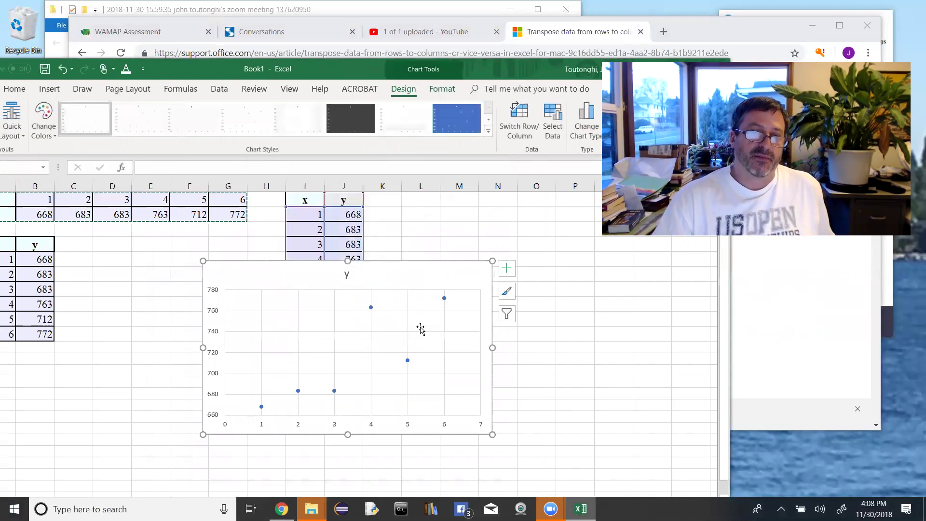
Add a linear trendline labelled y = 19.629x + 644.8 and R² = 0.6876.
left_click(508, 270)
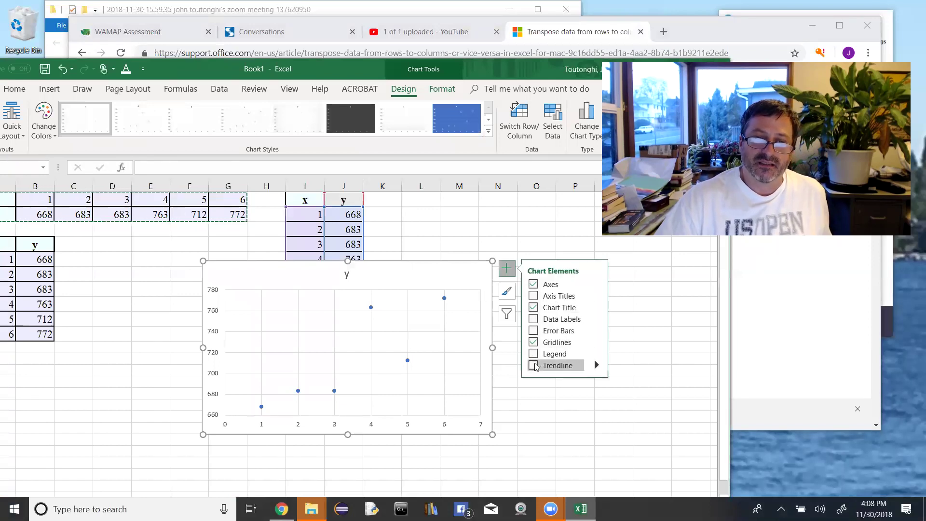
left_click(534, 366)
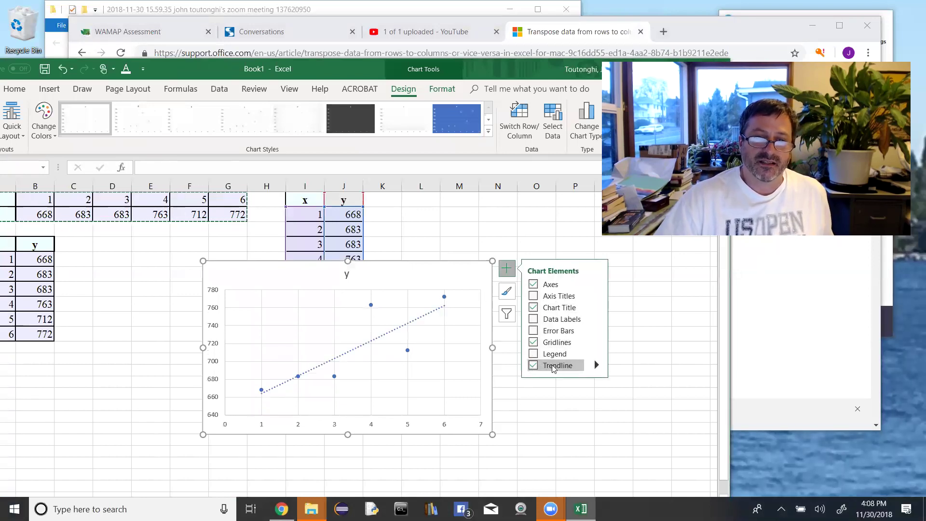
left_click(426, 319)
double_click(425, 319)
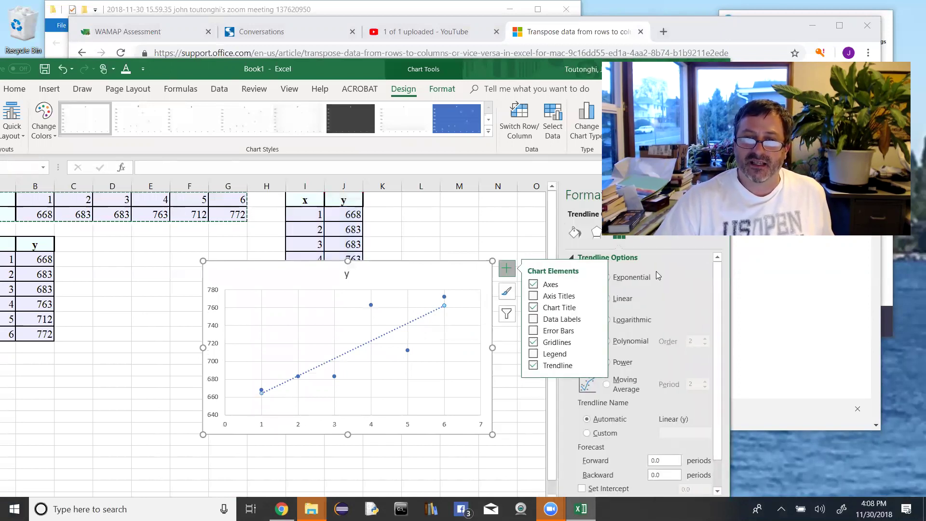
scroll(666, 284, "down", 2)
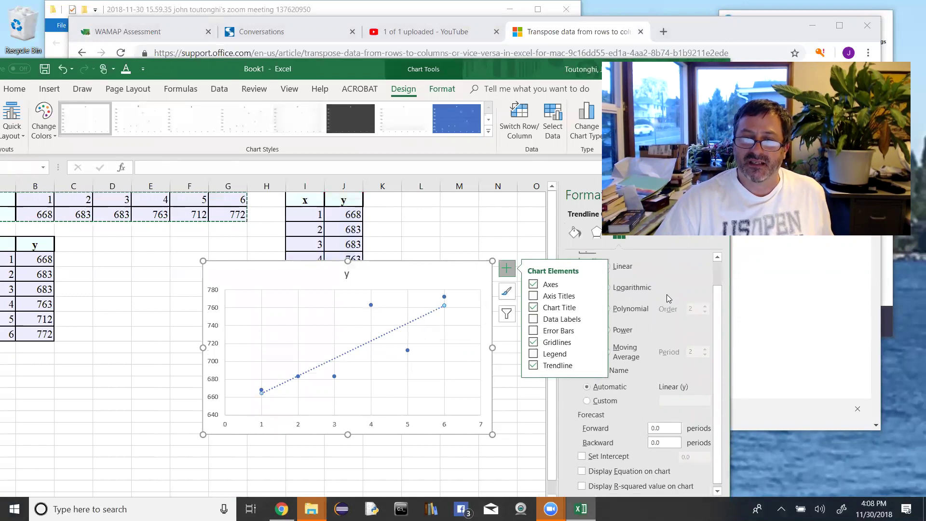
left_click(611, 471)
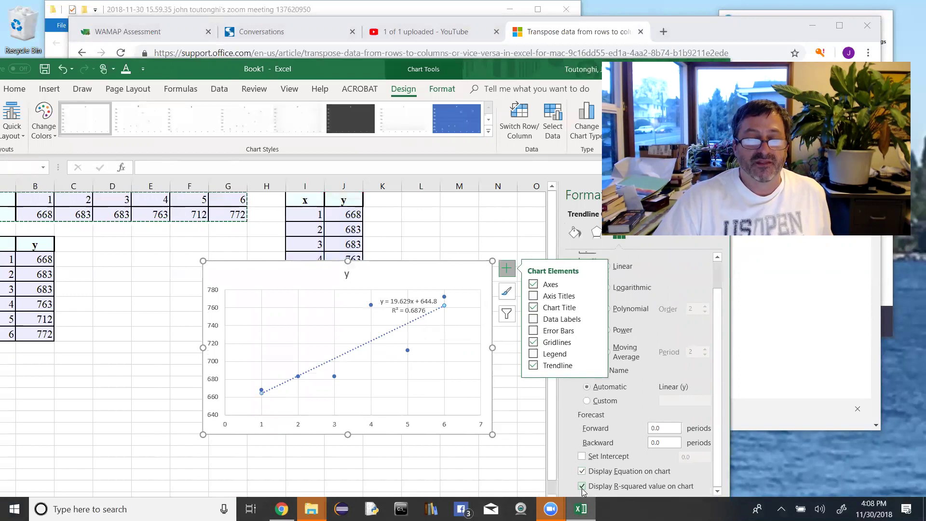
Drag the trendline equation label further left inside the chart.
left_click(494, 231)
left_click_drag(409, 305, 361, 301)
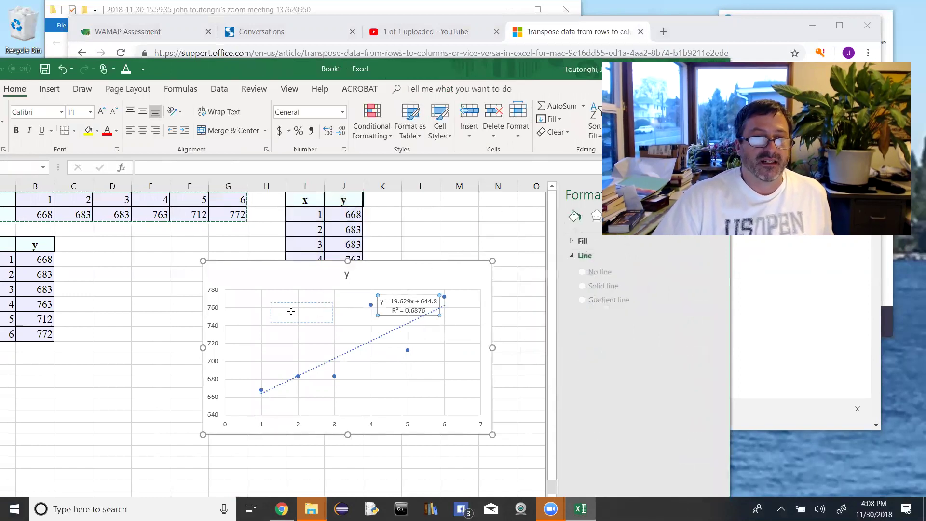
left_click_drag(275, 299, 262, 297)
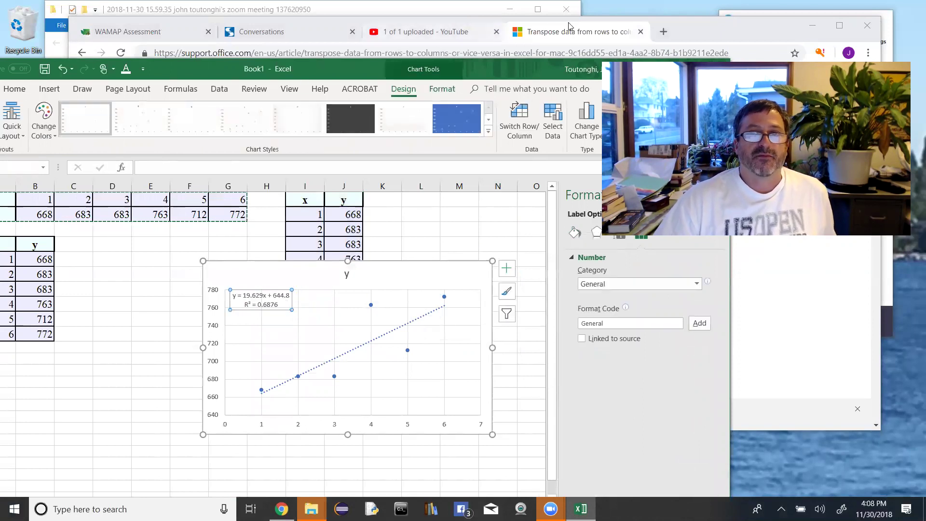
Back in WAMAP's question 5, highlight the 'two decimal places' rounding requirement.
left_click(357, 37)
left_click(357, 36)
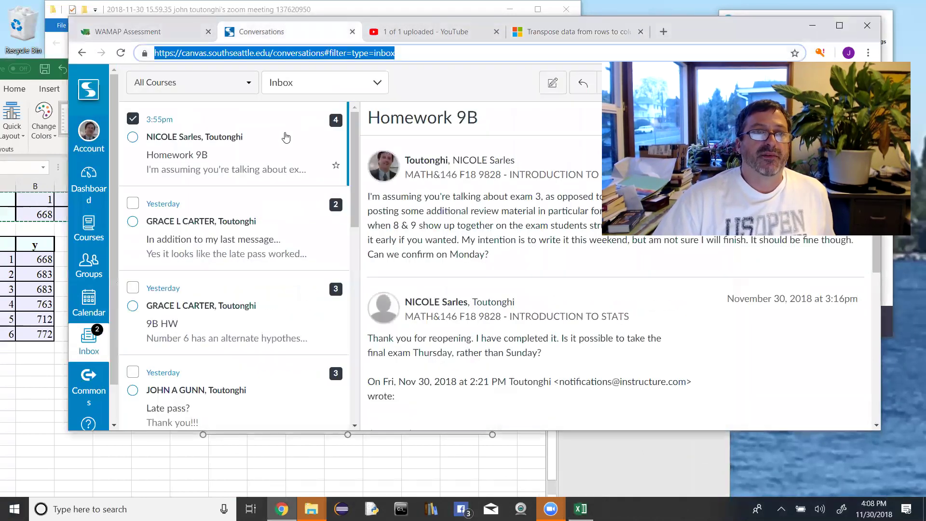
key("ctrl+l")
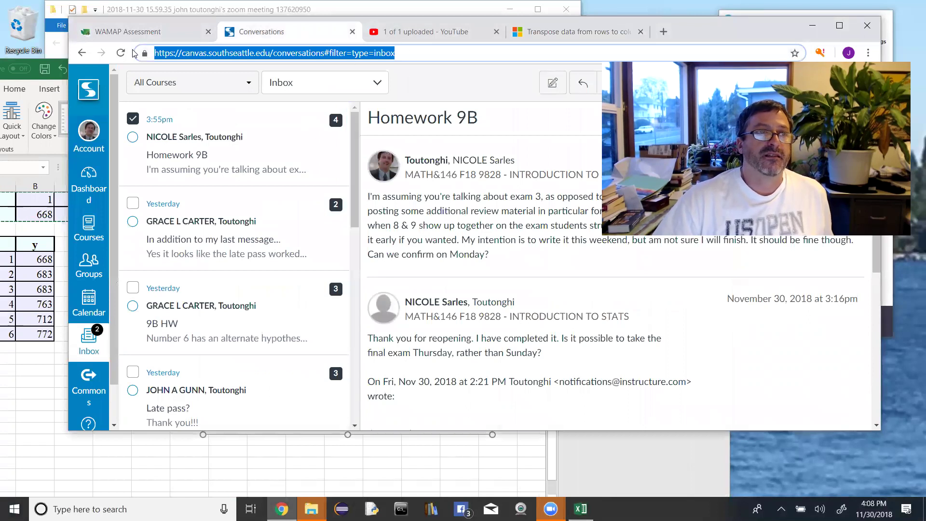
key("ctrl+shift+Tab")
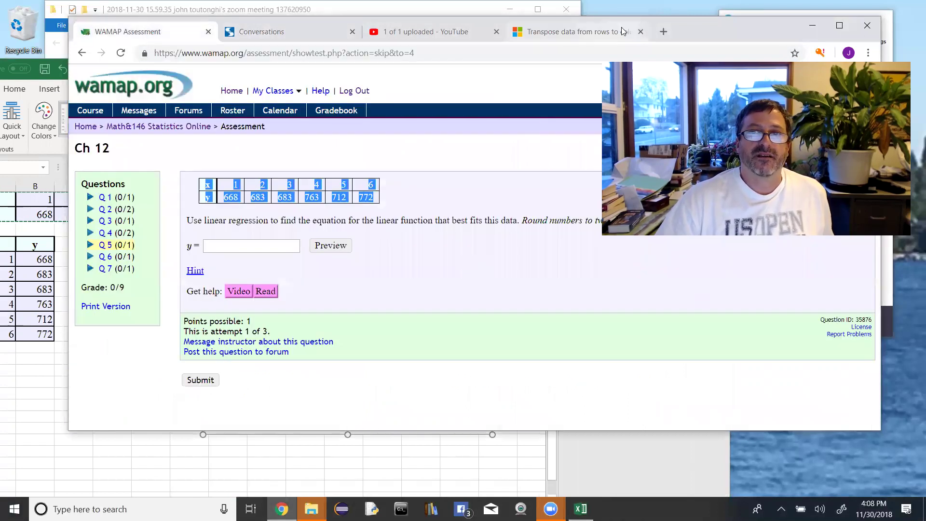
left_click_drag(696, 30, 685, 67)
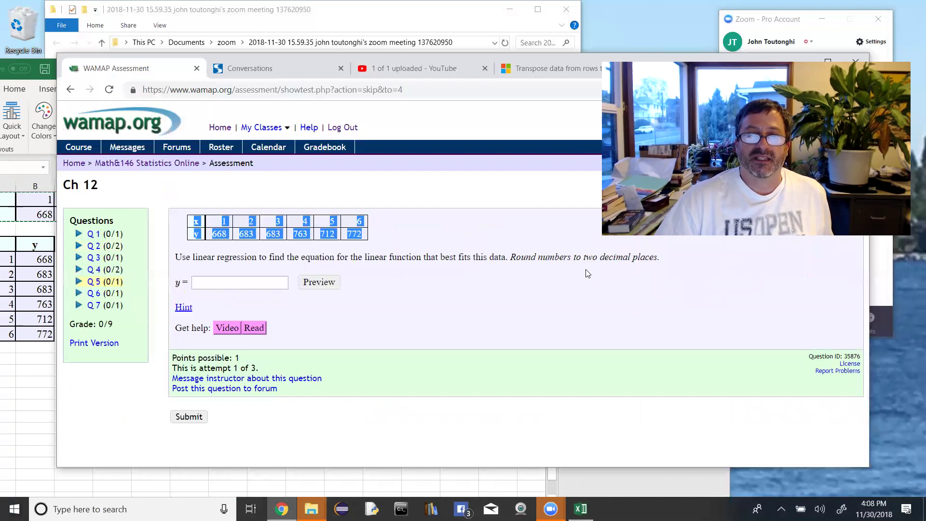
left_click_drag(584, 258, 645, 266)
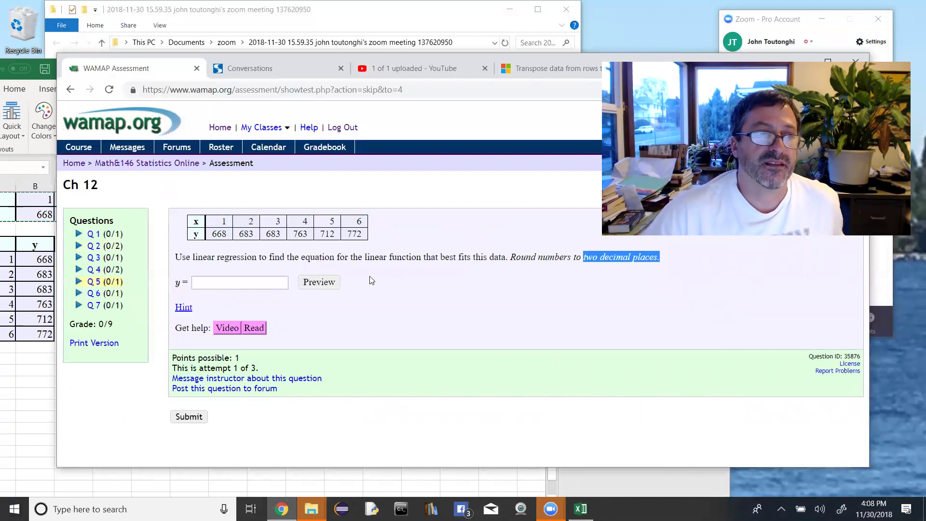
Back in Excel, enlarge the trendline equation and R² label text to font size 14.
left_click(17, 406)
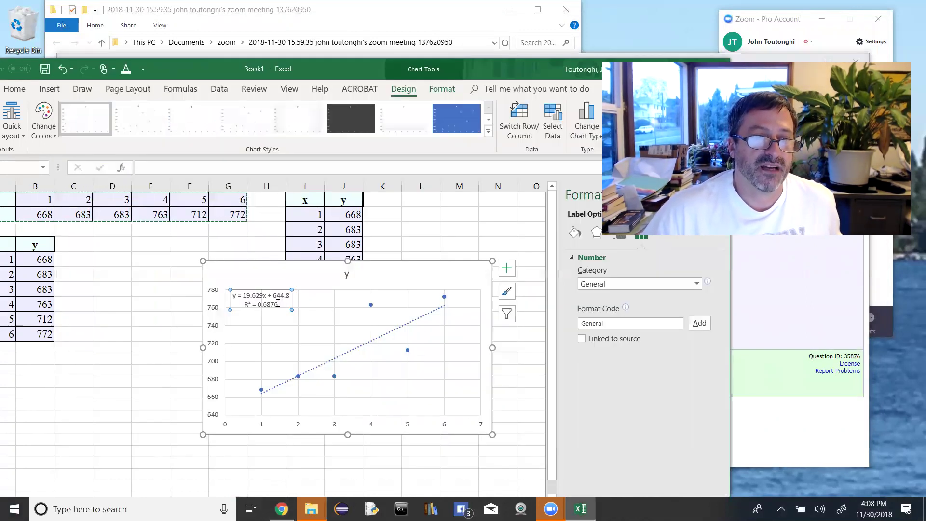
left_click_drag(278, 302, 236, 298)
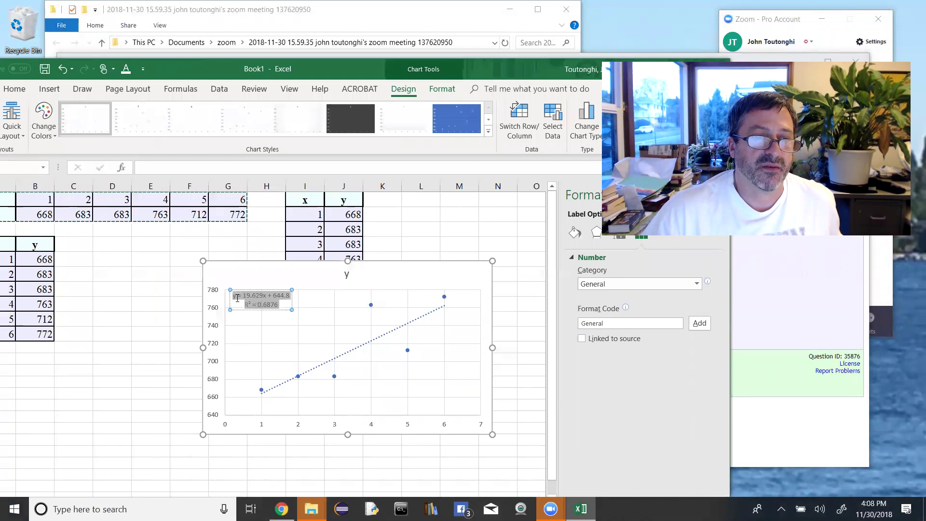
left_click(258, 304)
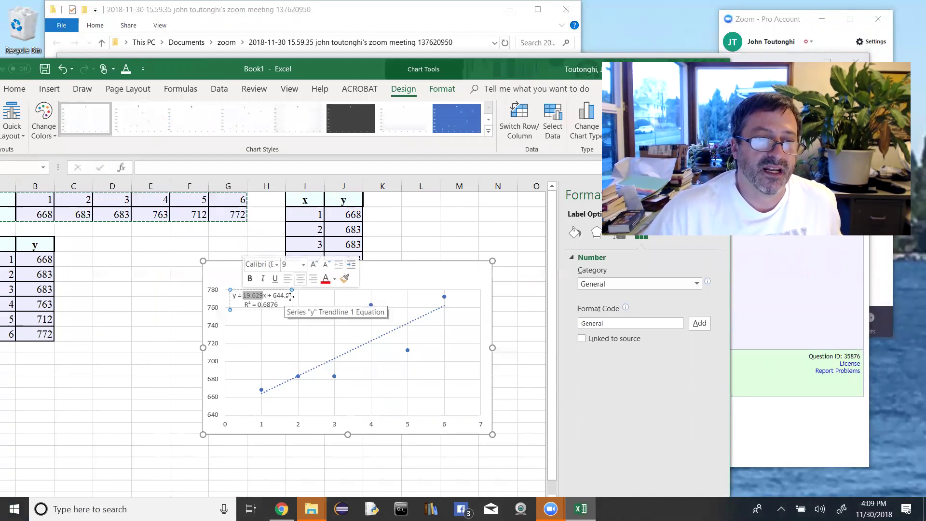
double_click(285, 297)
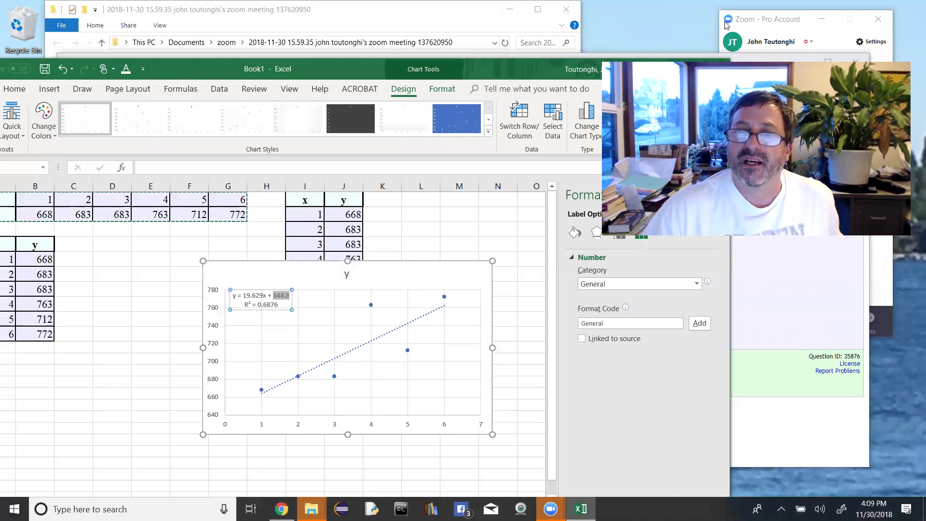
left_click(718, 194)
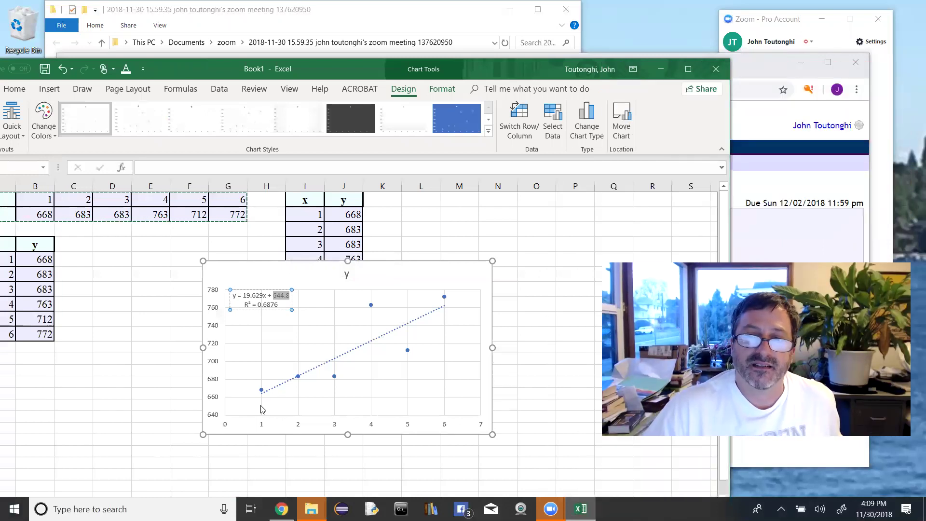
left_click(284, 305)
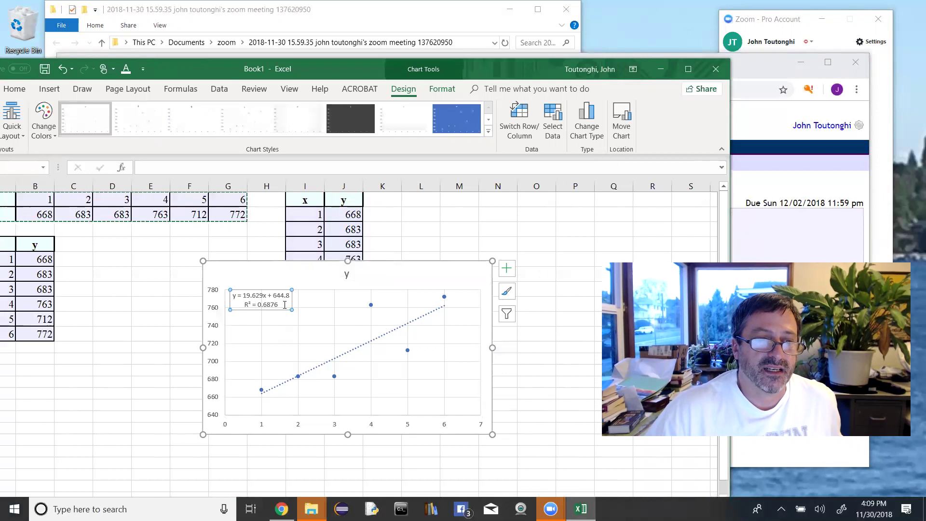
left_click_drag(285, 305, 232, 294)
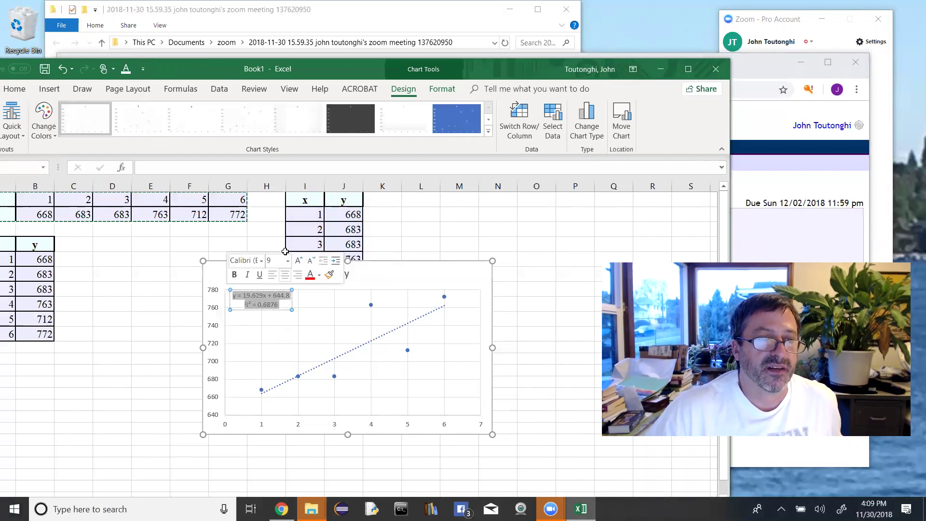
left_click(289, 261)
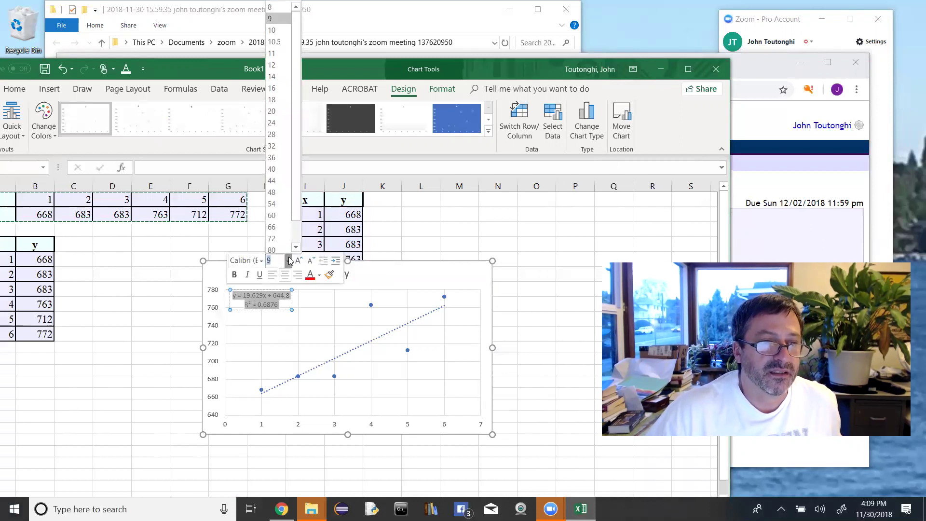
left_click(272, 76)
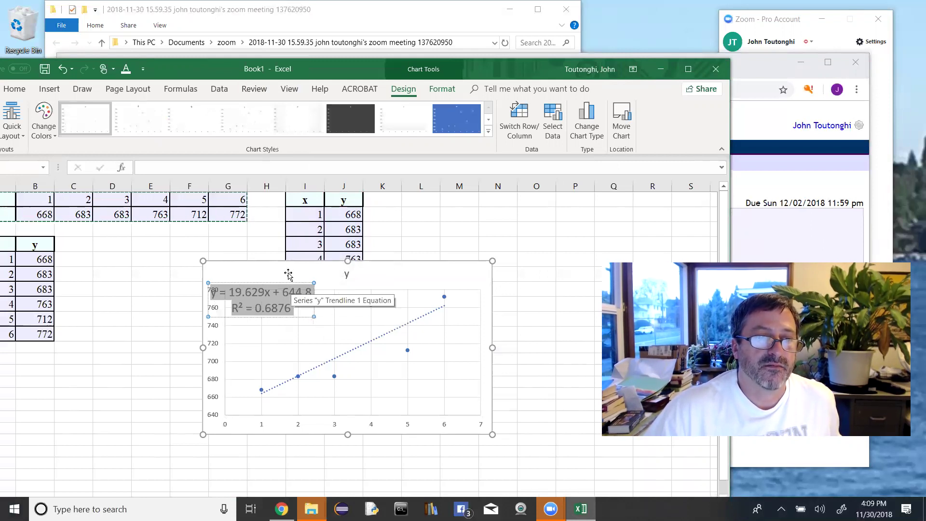
left_click(285, 290)
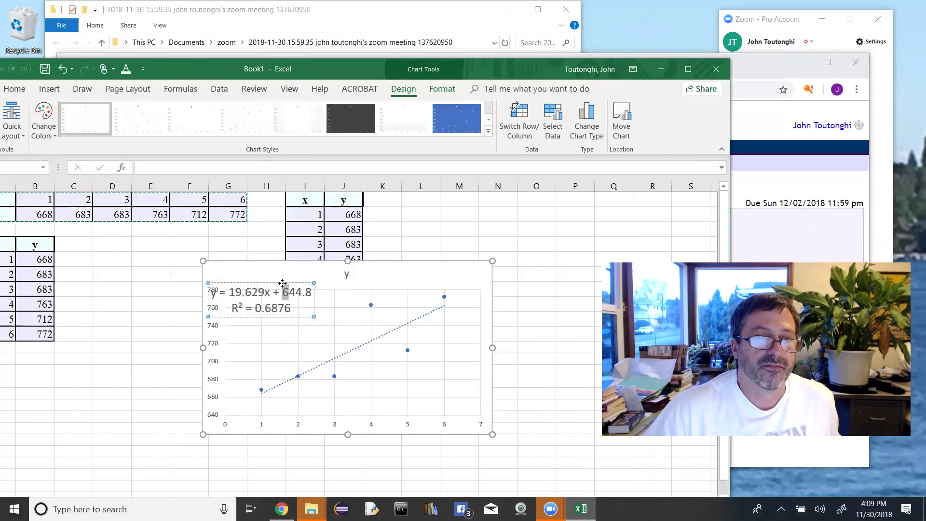
Drag the equation label to the chart top and delete the 'y' chart title.
left_click_drag(282, 283, 326, 275)
left_click(348, 273)
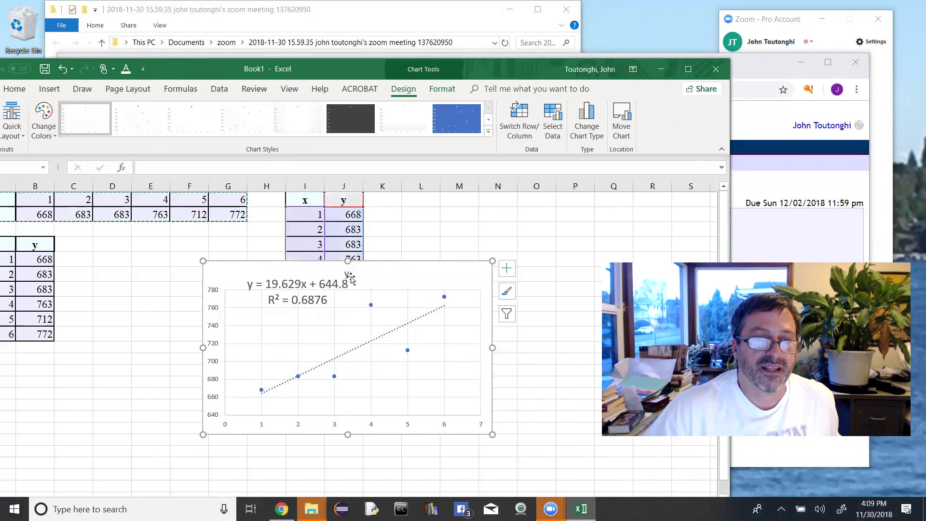
key("Delete")
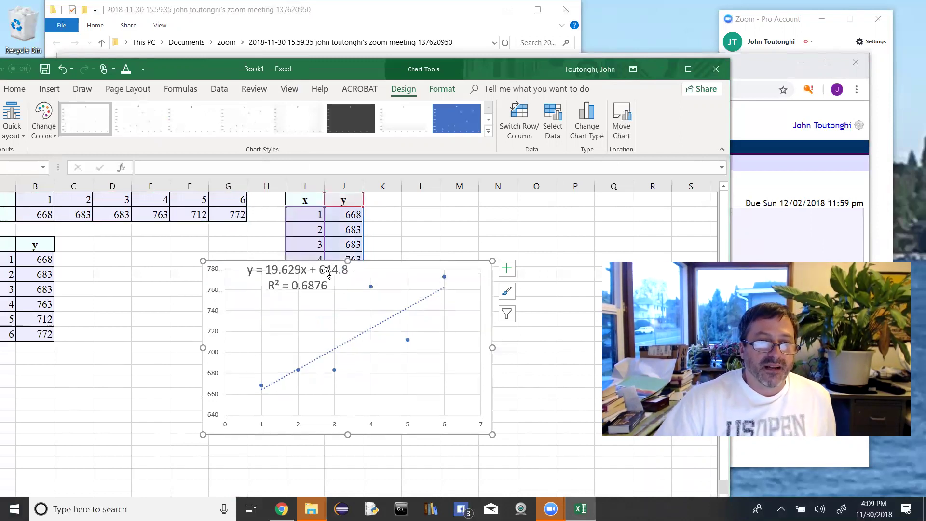
left_click(342, 273)
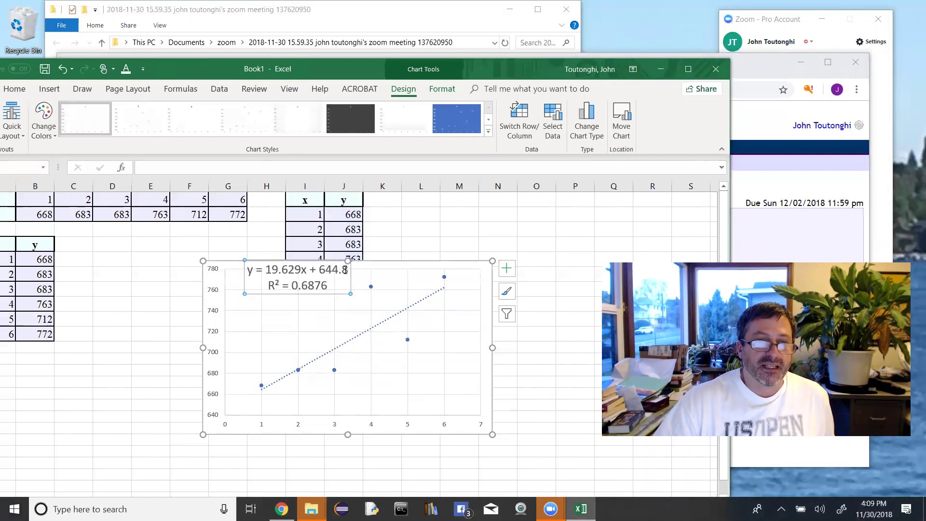
left_click(343, 273)
Give the trendline label Number format with 3 decimal places, then nudge it right toward centre.
right_click(340, 272)
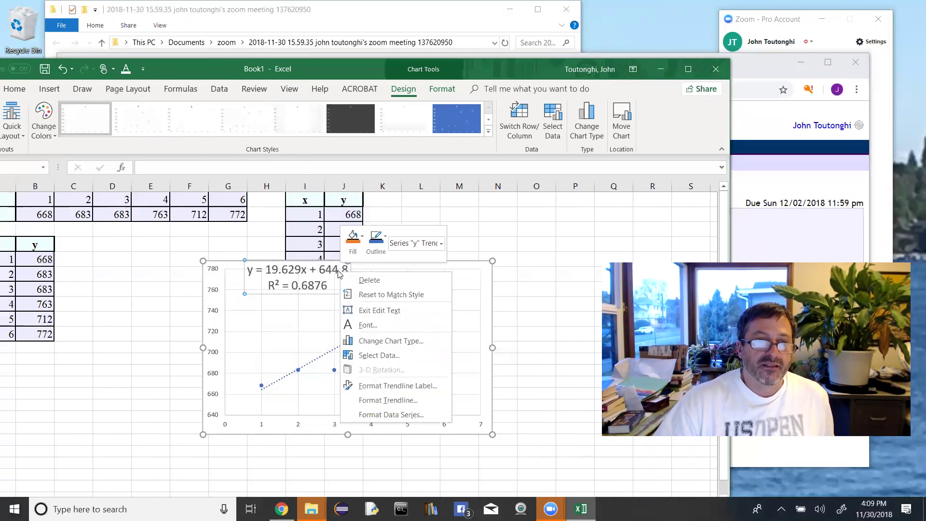
left_click(369, 386)
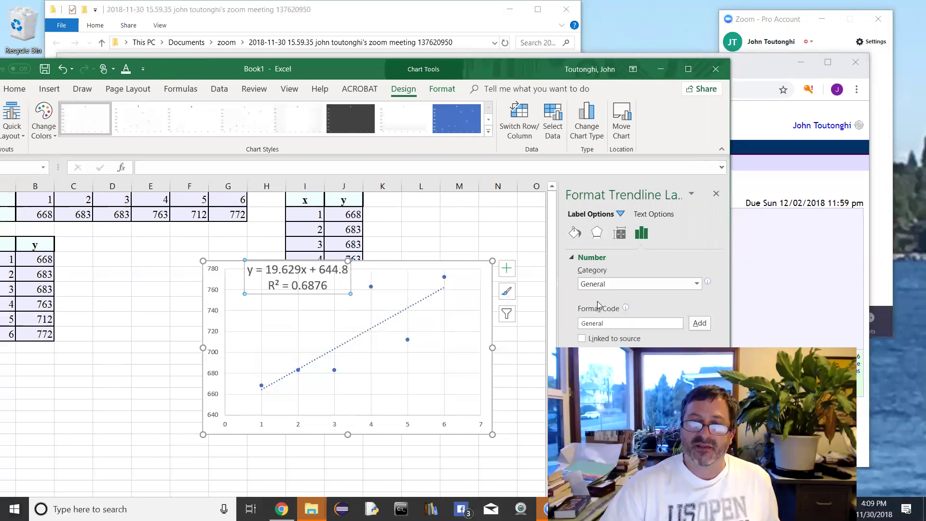
left_click(697, 283)
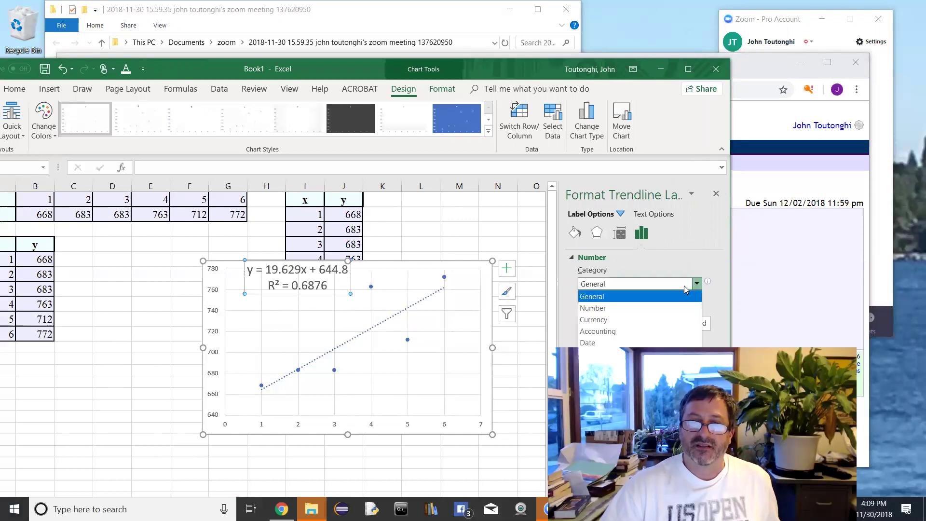
left_click(669, 310)
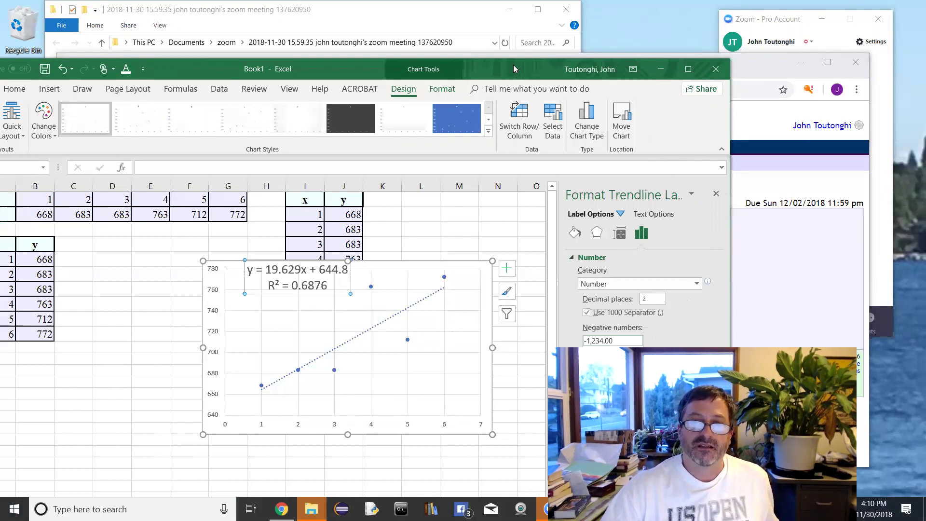
left_click_drag(514, 69, 490, 16)
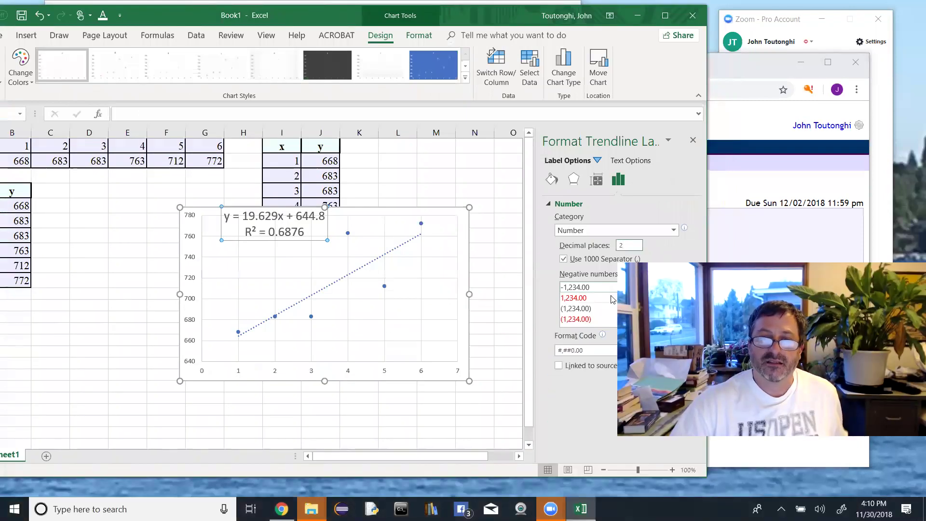
key("Tab")
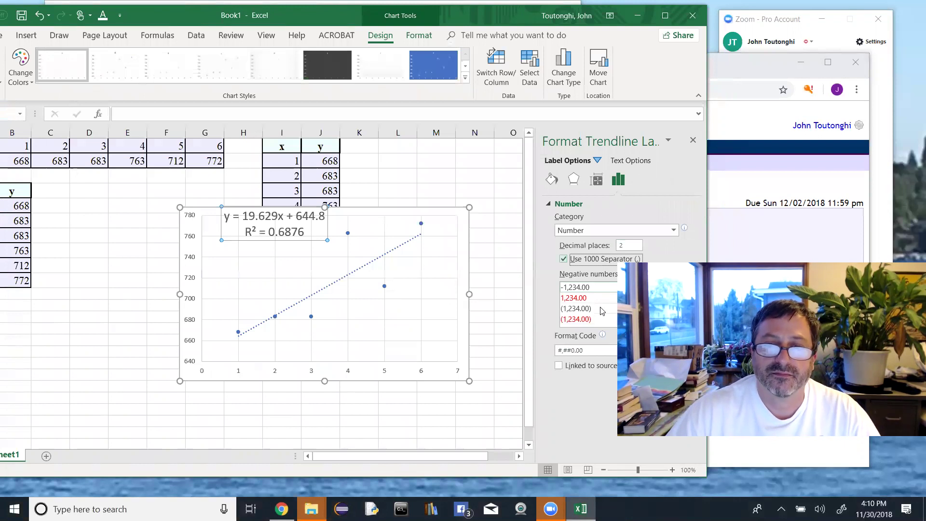
left_click(599, 234)
left_click(613, 256)
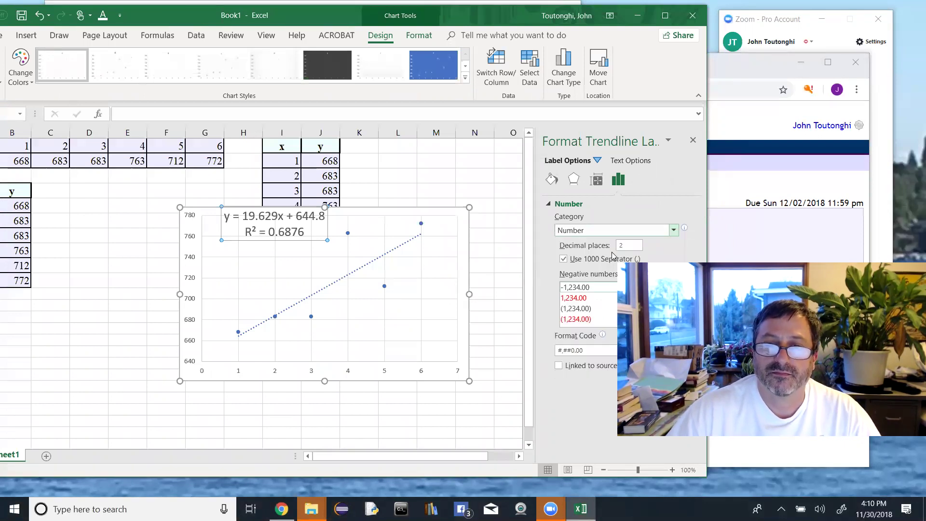
left_click(620, 246)
type("3")
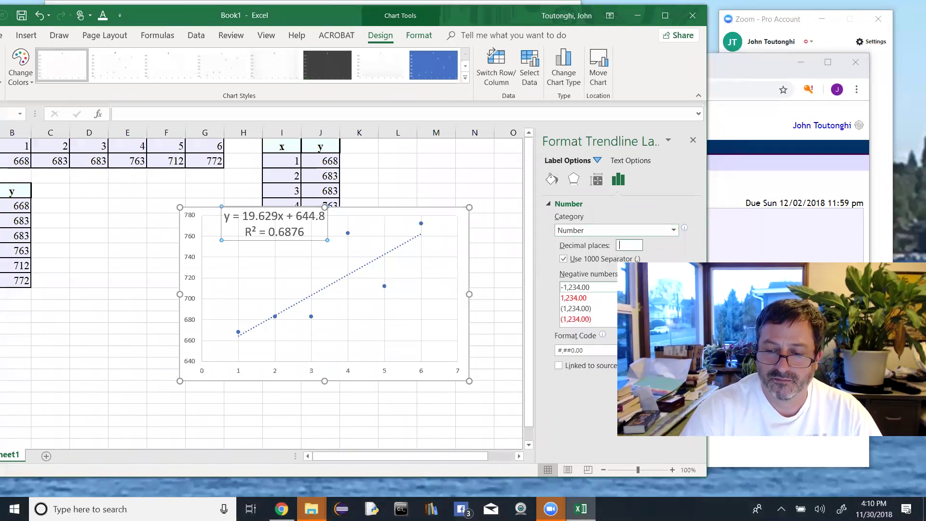
key("Tab")
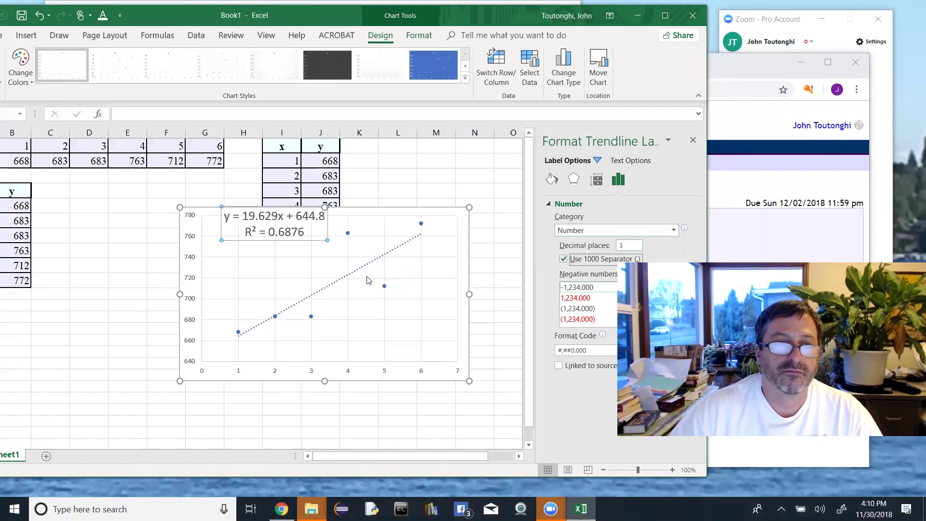
left_click(330, 245)
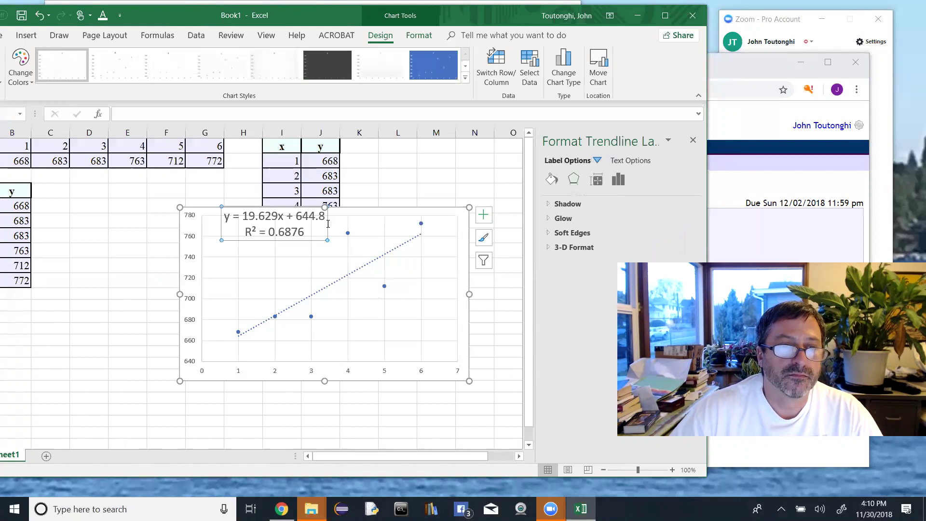
left_click_drag(327, 223, 249, 217)
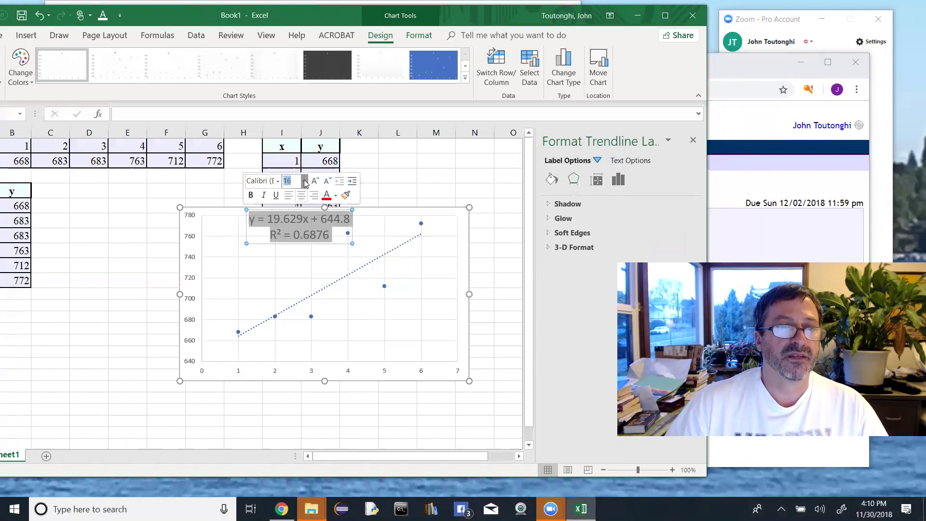
Shrink the equation label to size 11 and format it as Number with 4 decimal places.
left_click(304, 181)
left_click(288, 242)
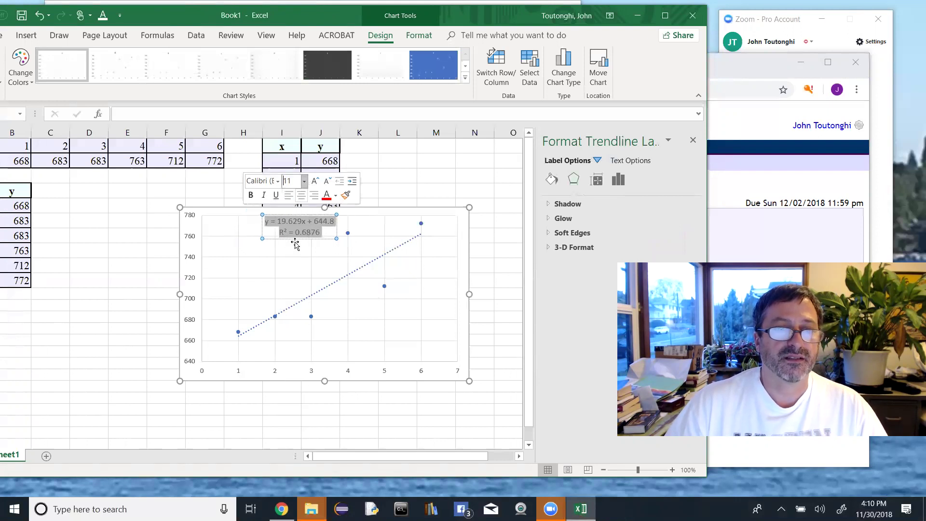
right_click(297, 223)
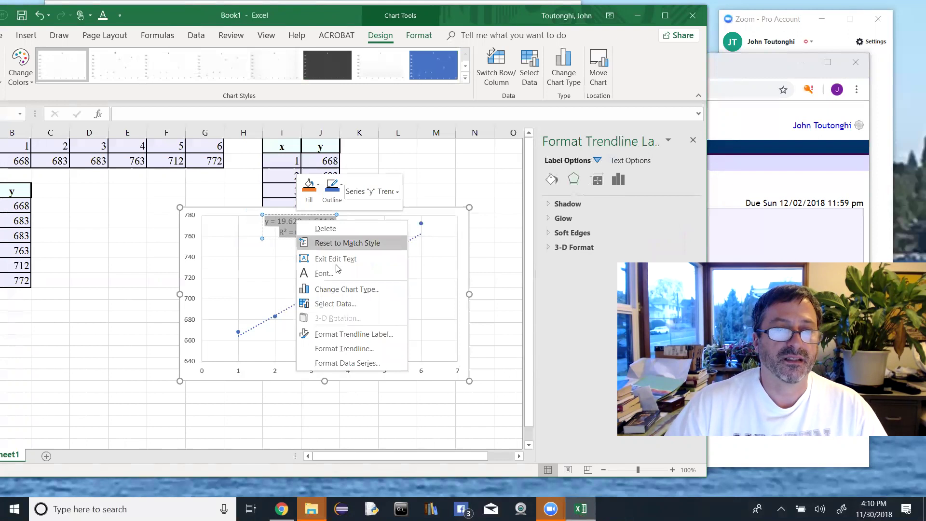
left_click(359, 335)
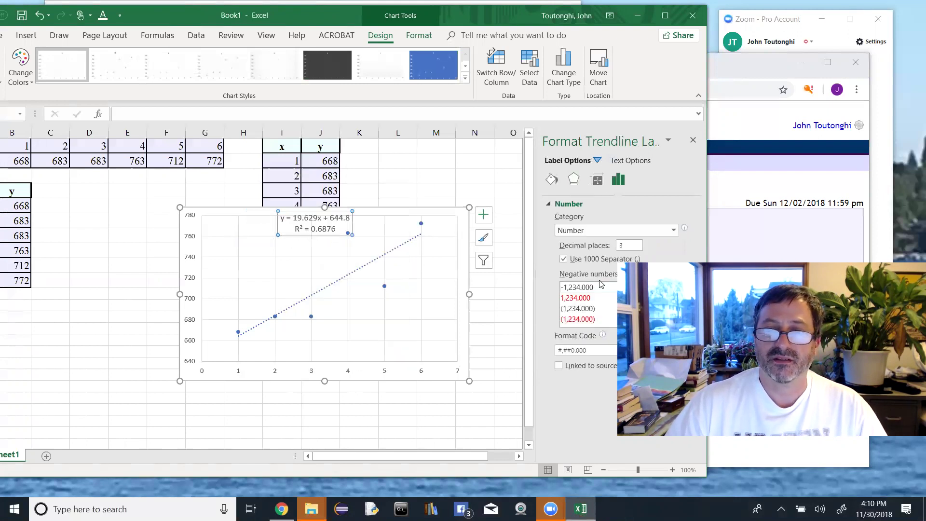
left_click(658, 232)
left_click(627, 258)
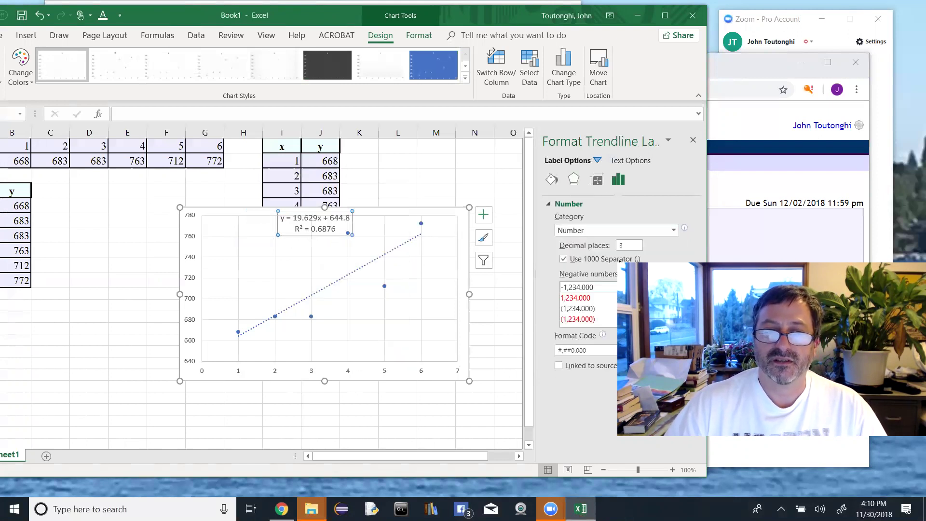
left_click(639, 230)
left_click(626, 249)
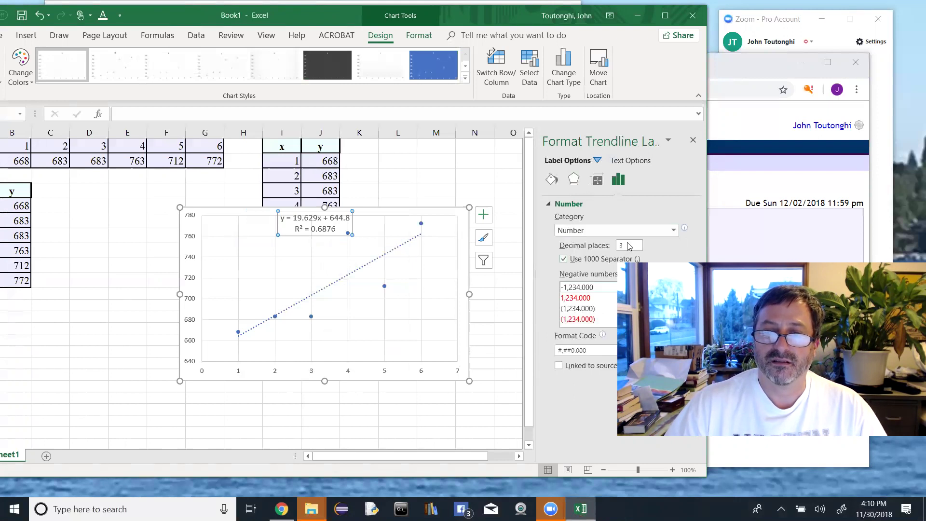
double_click(628, 244)
type("4")
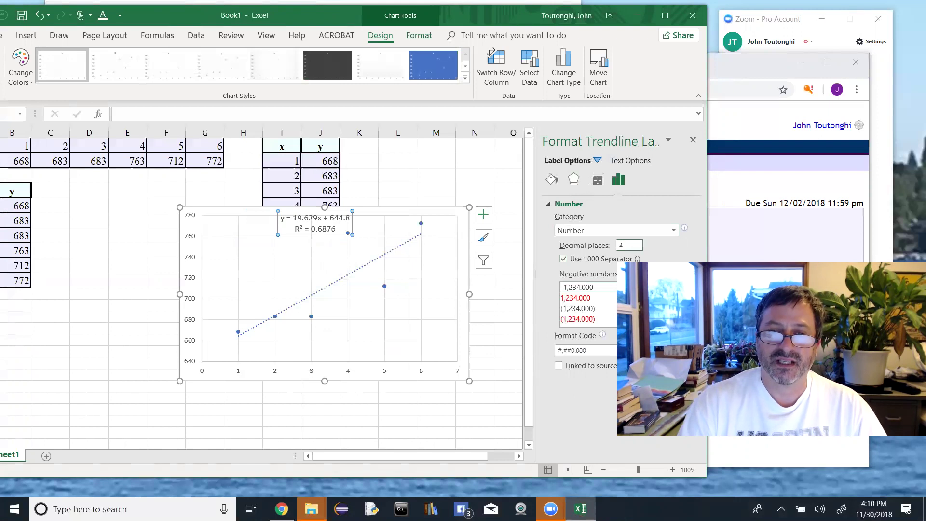
key("Tab")
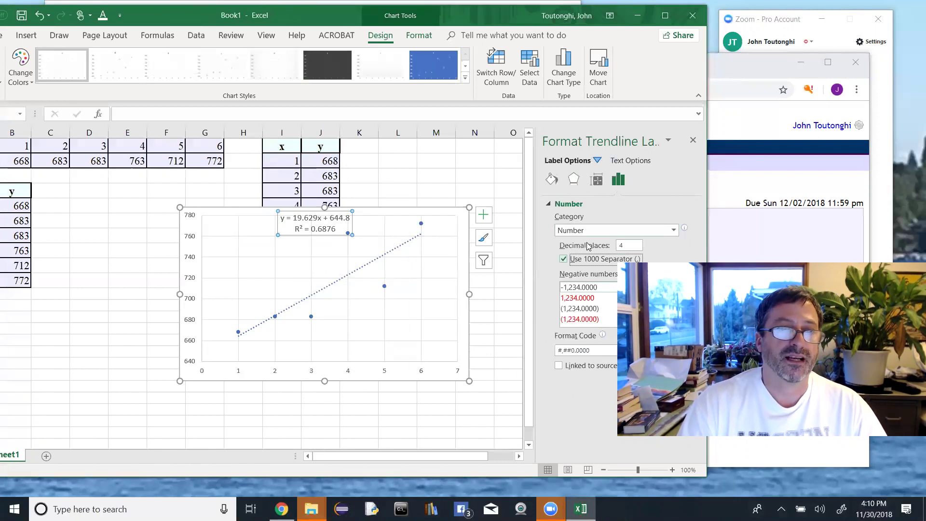
Link the label format to source, reselect the Number category, then reopen the label's number settings.
key("Tab")
key("Tab")
key("Tab")
left_click(558, 366)
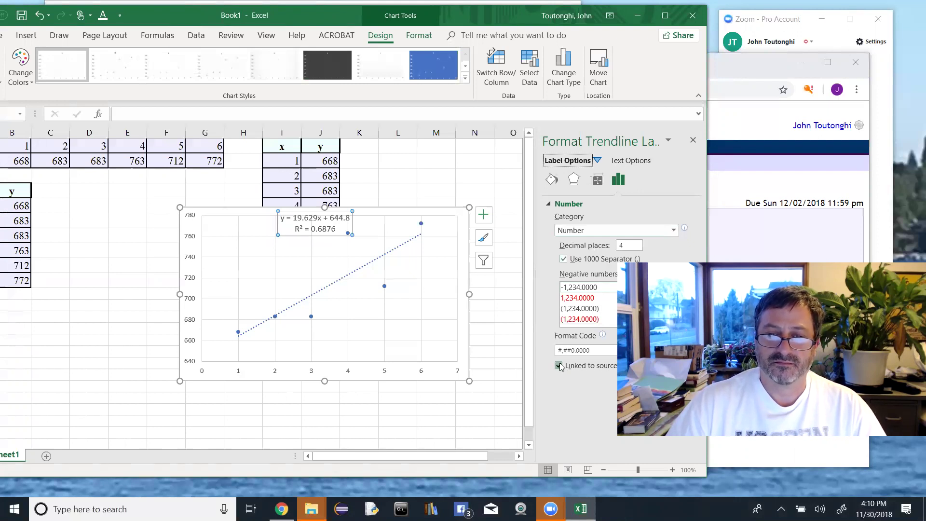
left_click(602, 229)
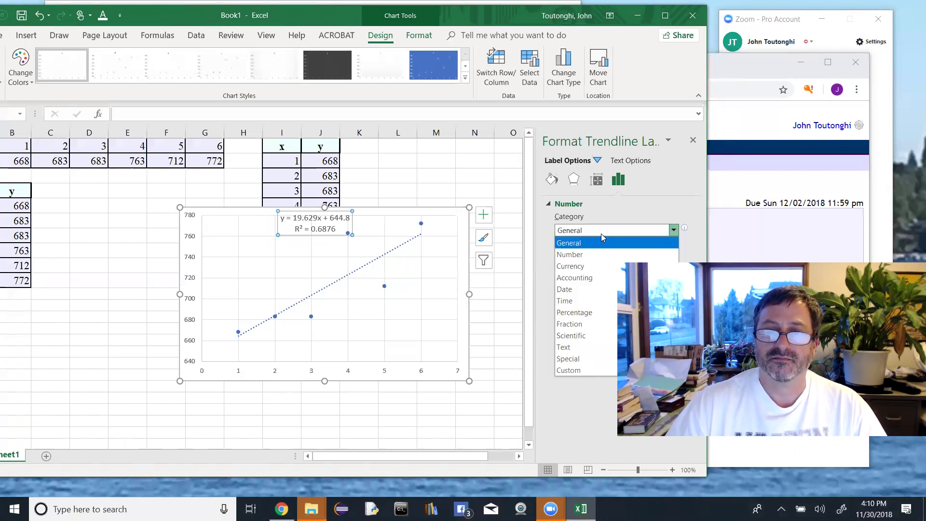
left_click(600, 256)
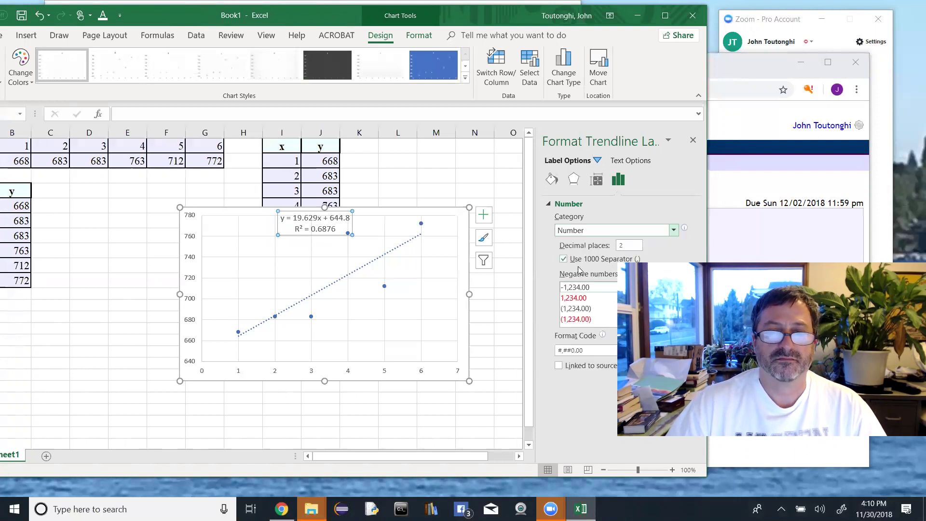
left_click(598, 160)
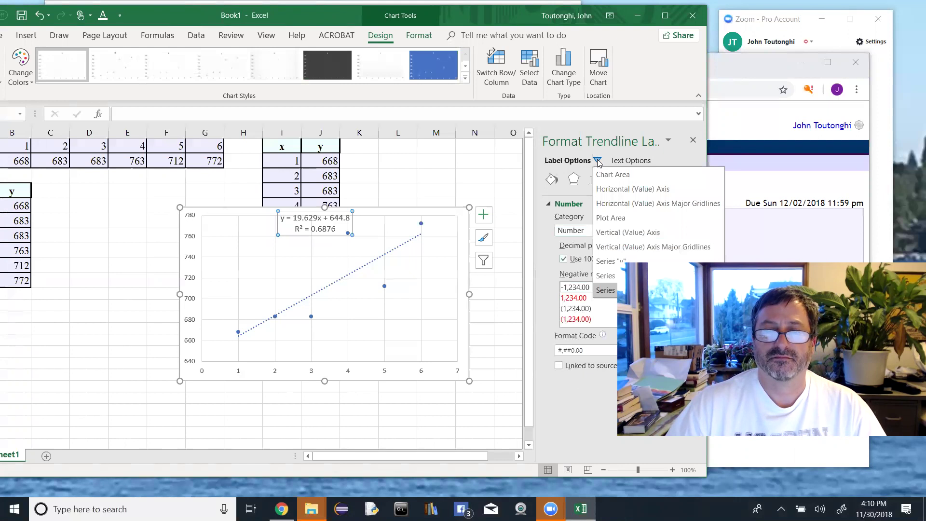
left_click(615, 278)
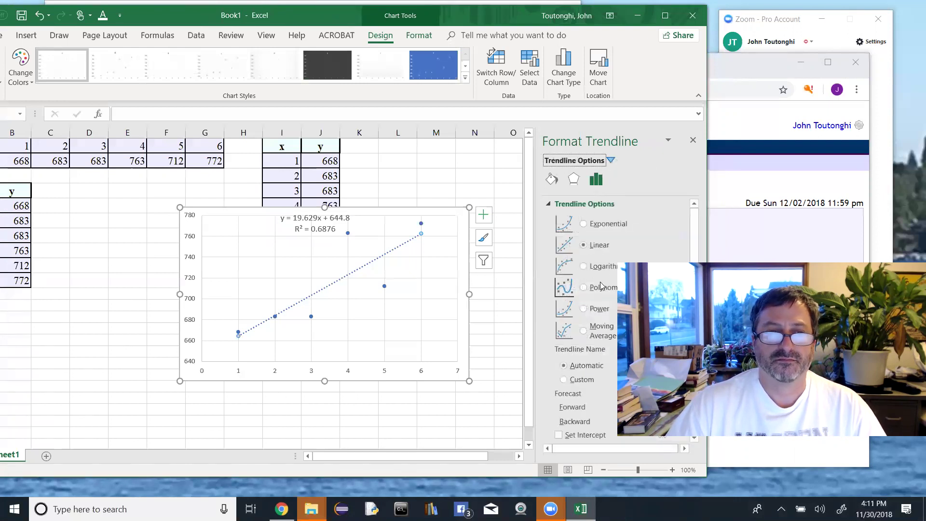
left_click(316, 226)
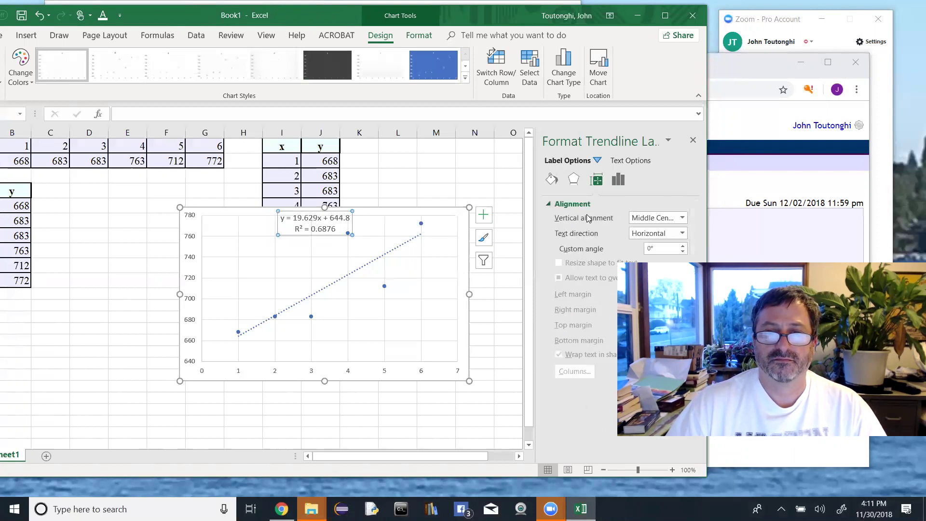
right_click(306, 229)
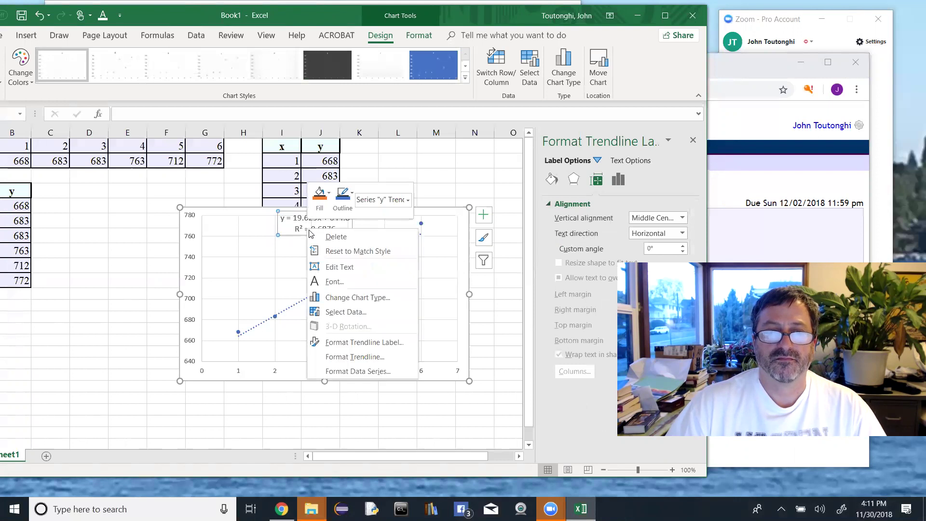
left_click(362, 342)
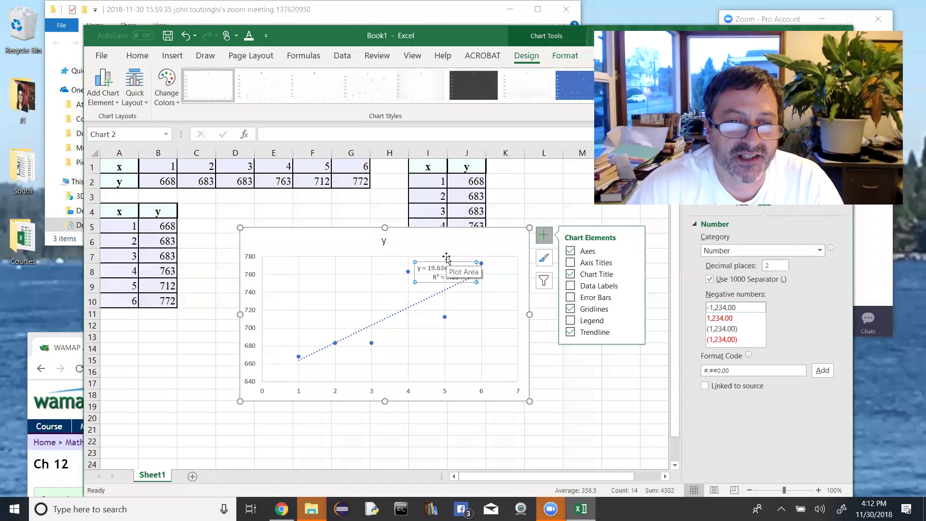
Set the label to 2 decimal places so it reads y = 19.63x + 644.80, R² = 0.69.
left_click(448, 306)
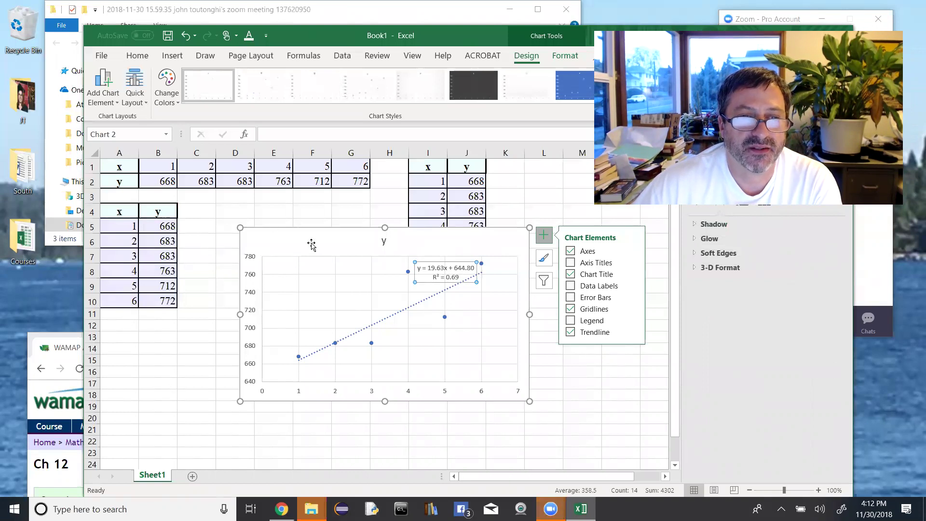
left_click_drag(313, 242, 272, 246)
left_click(393, 282)
right_click(425, 278)
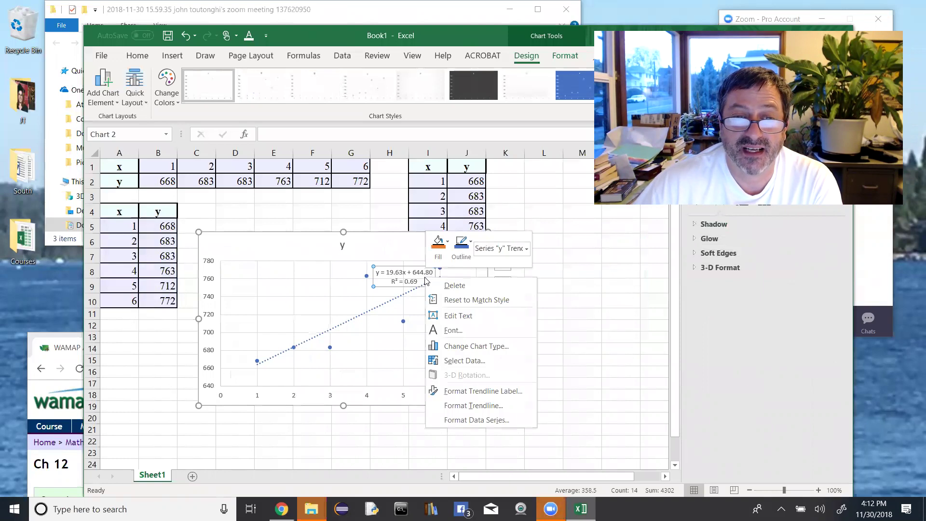
left_click(490, 394)
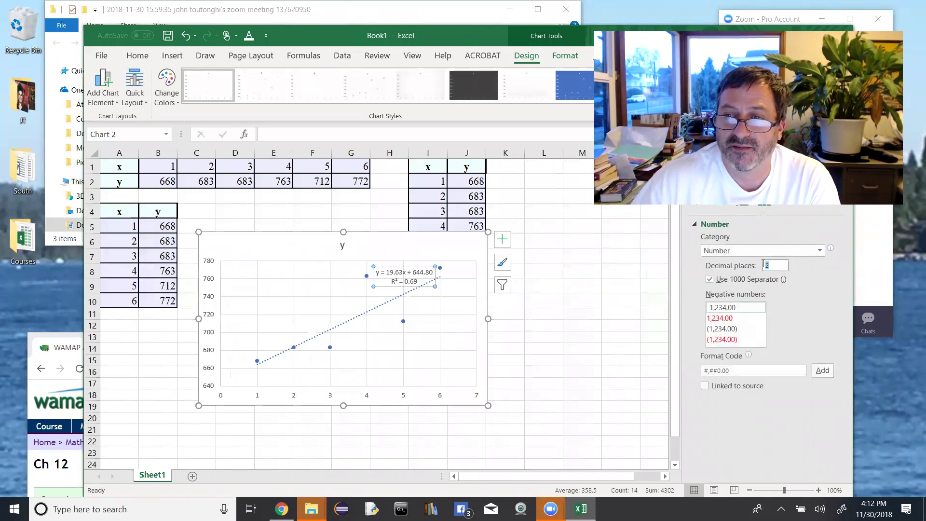
type("3")
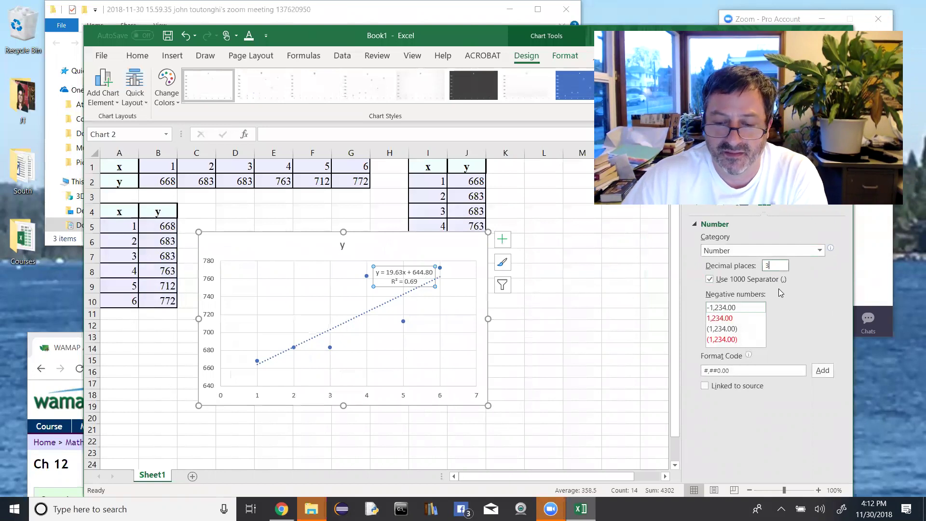
key("Tab")
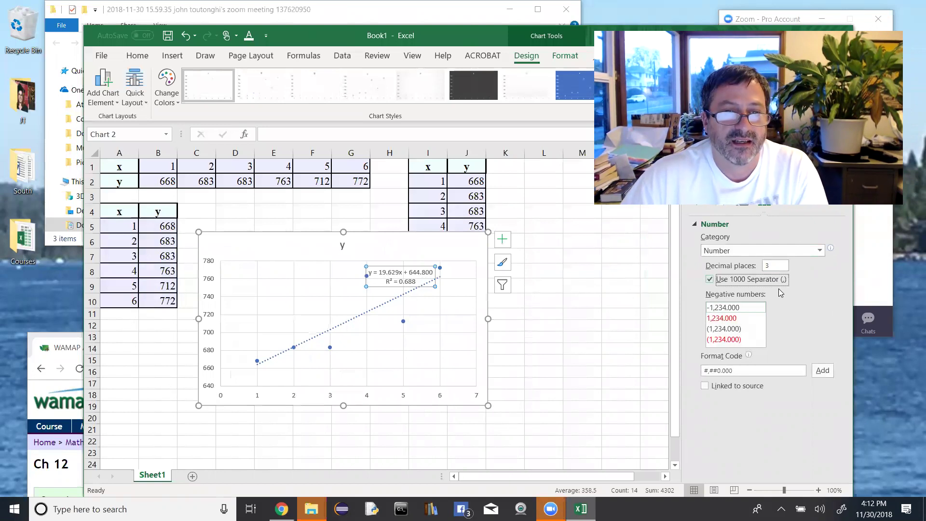
double_click(772, 265)
type("2")
key("Tab")
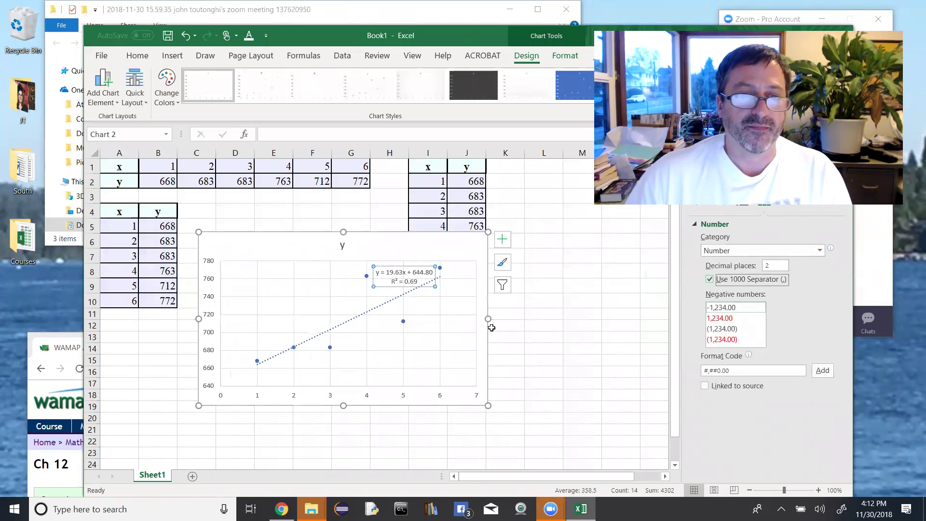
Select the 644.80 intercept in the label and resize the Excel window.
left_click(426, 272)
double_click(426, 272)
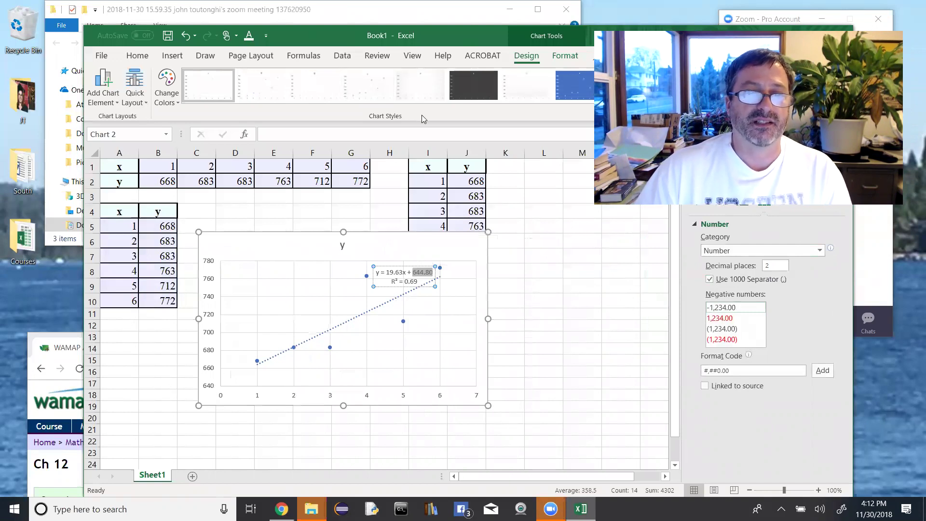
left_click_drag(424, 33, 423, 38)
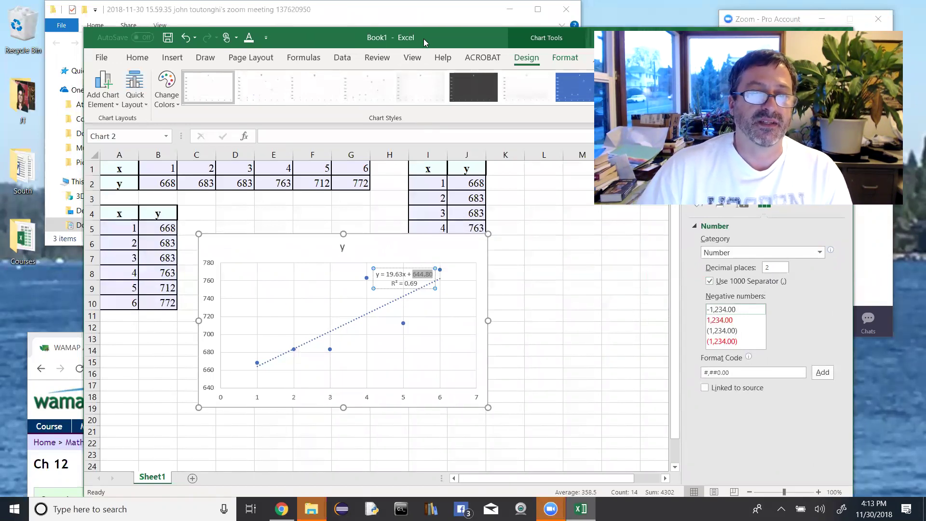
double_click(424, 39)
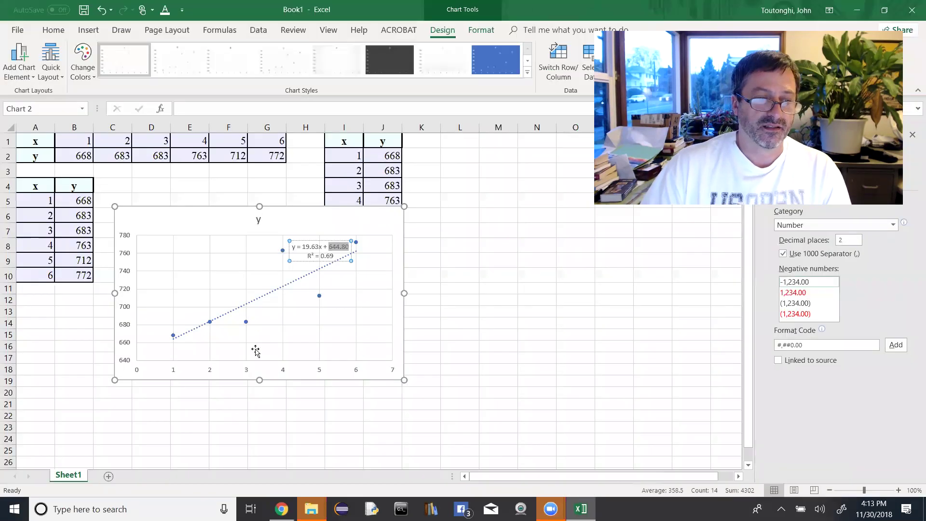
left_click(883, 10)
Enter 19.63x + 644.80 in WAMAP's y= box, checking Excel's equation, and submit it.
left_click(35, 417)
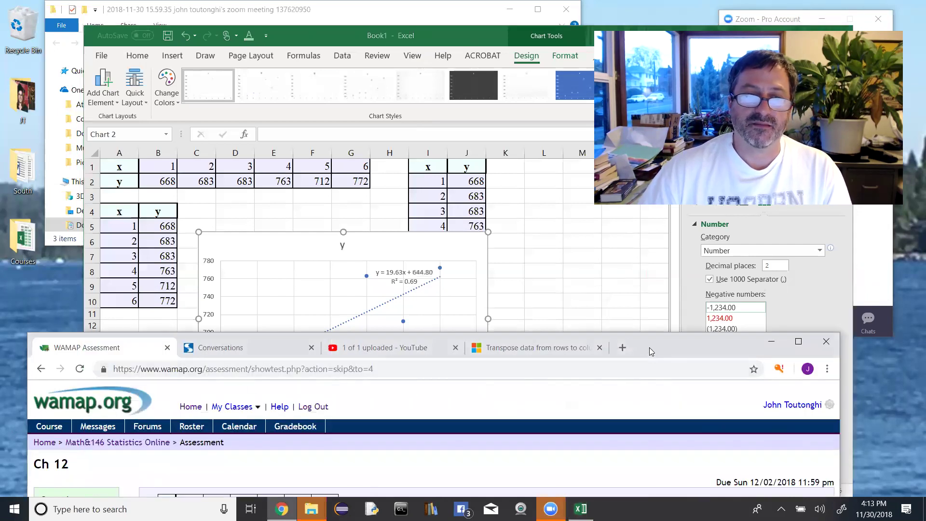
left_click_drag(648, 349, 600, 155)
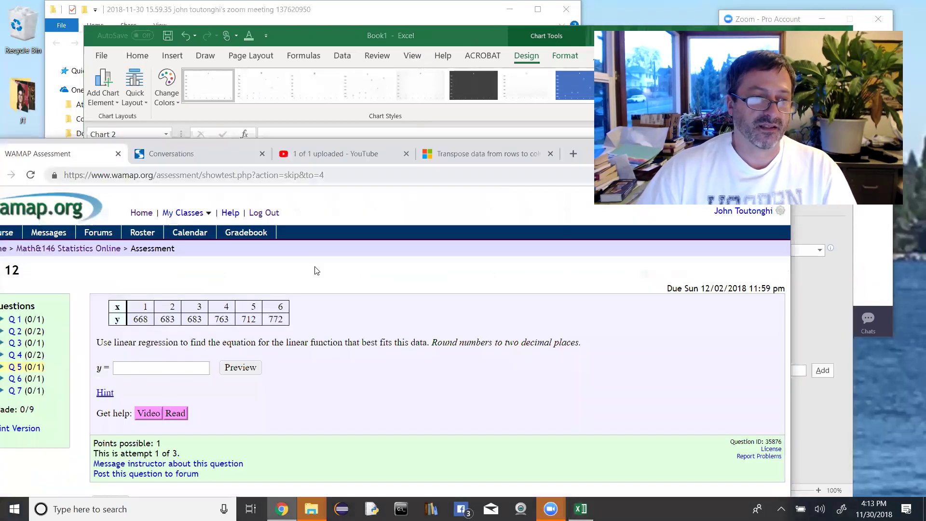
left_click(152, 363)
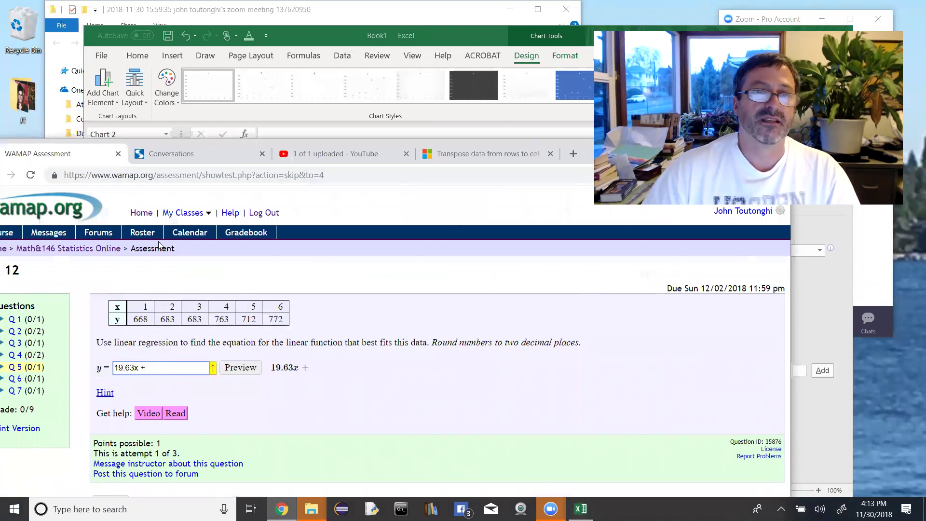
type("19.63x +")
left_click(477, 36)
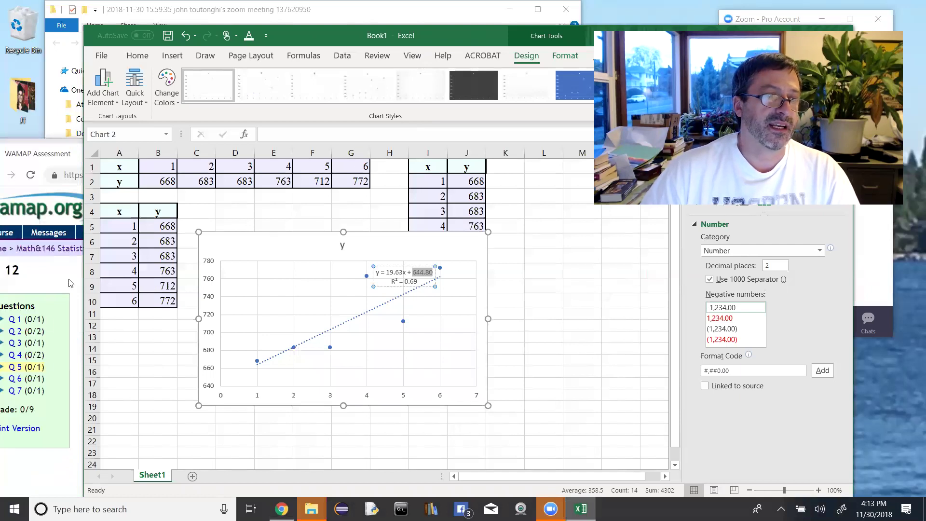
left_click(40, 332)
left_click(161, 369)
type("63x + 644.80")
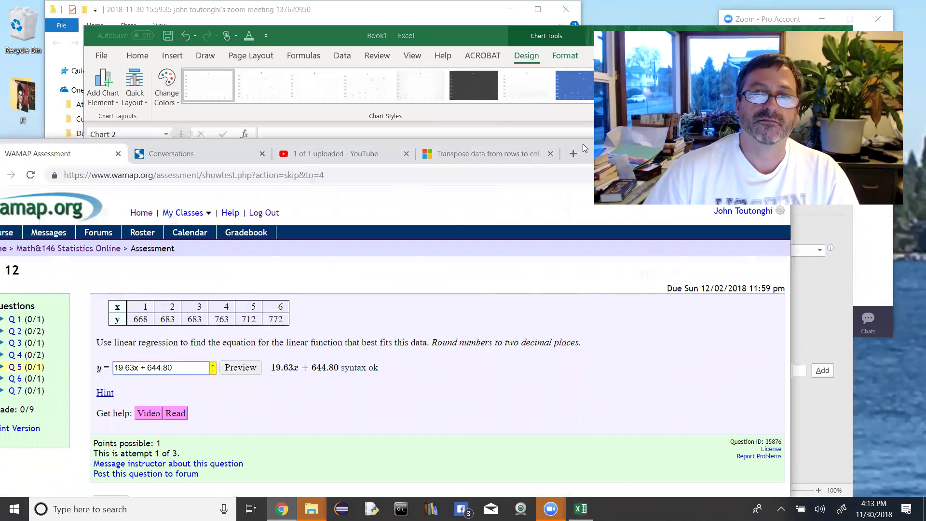
left_click_drag(583, 144, 575, 36)
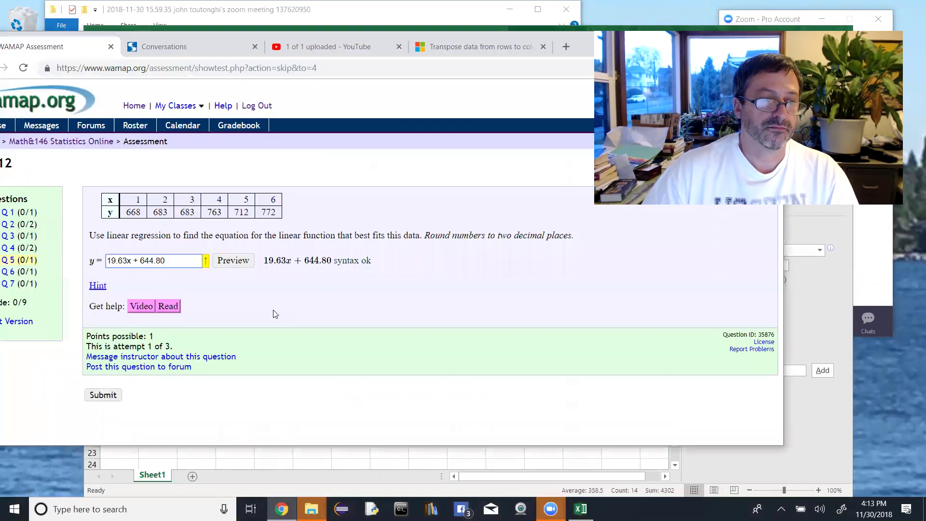
left_click(94, 396)
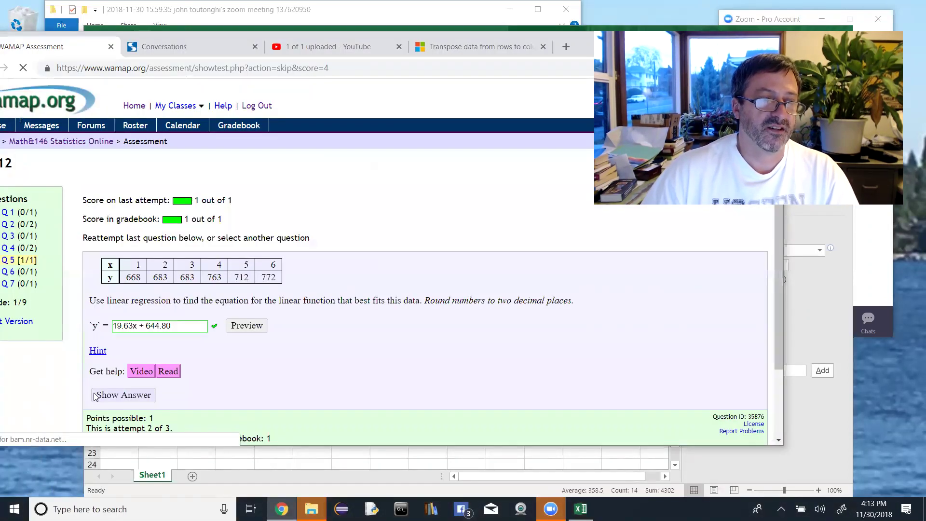